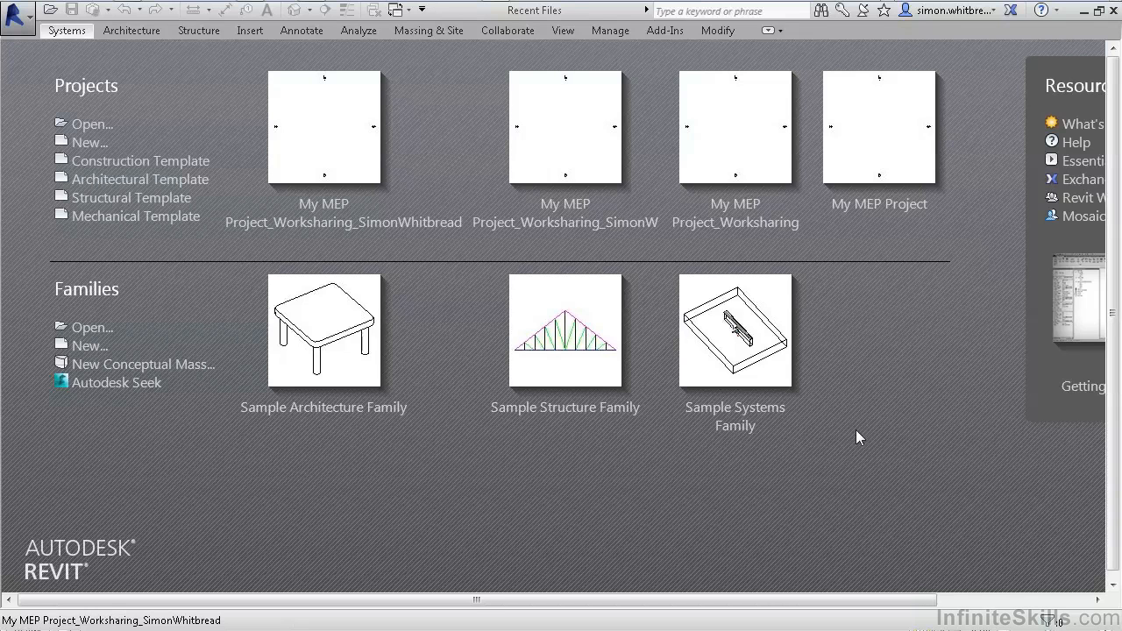
# Step: Create a new project from the template Chapter 05 - Architecture Template.rte in the Chapter 05 folder
pyautogui.scroll(-1, 790, 447)
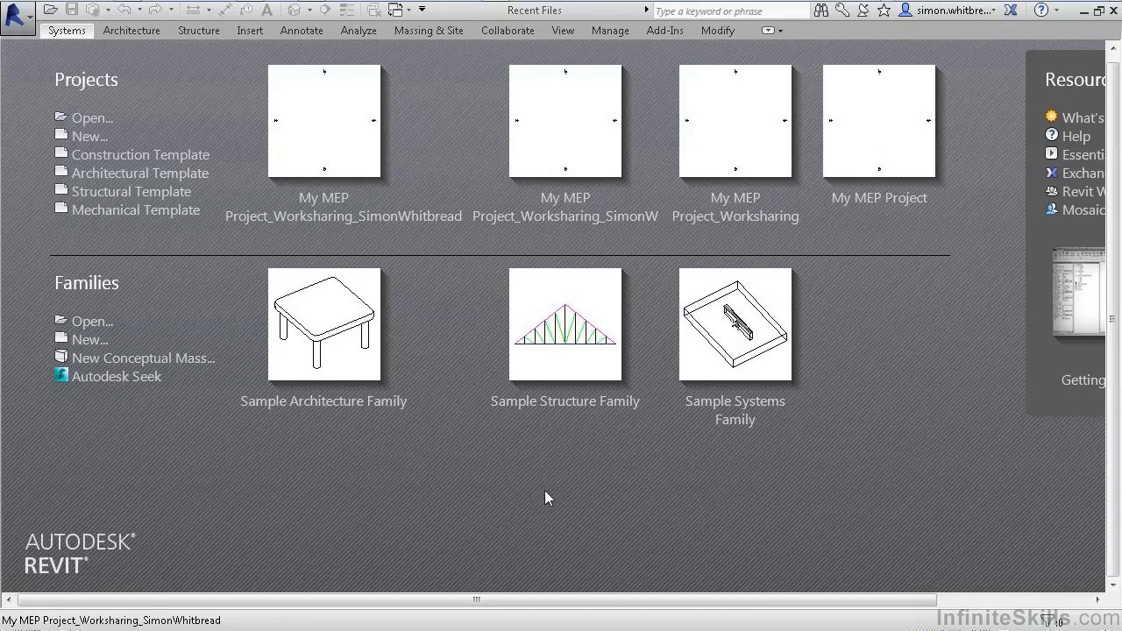
pyautogui.click(85, 139)
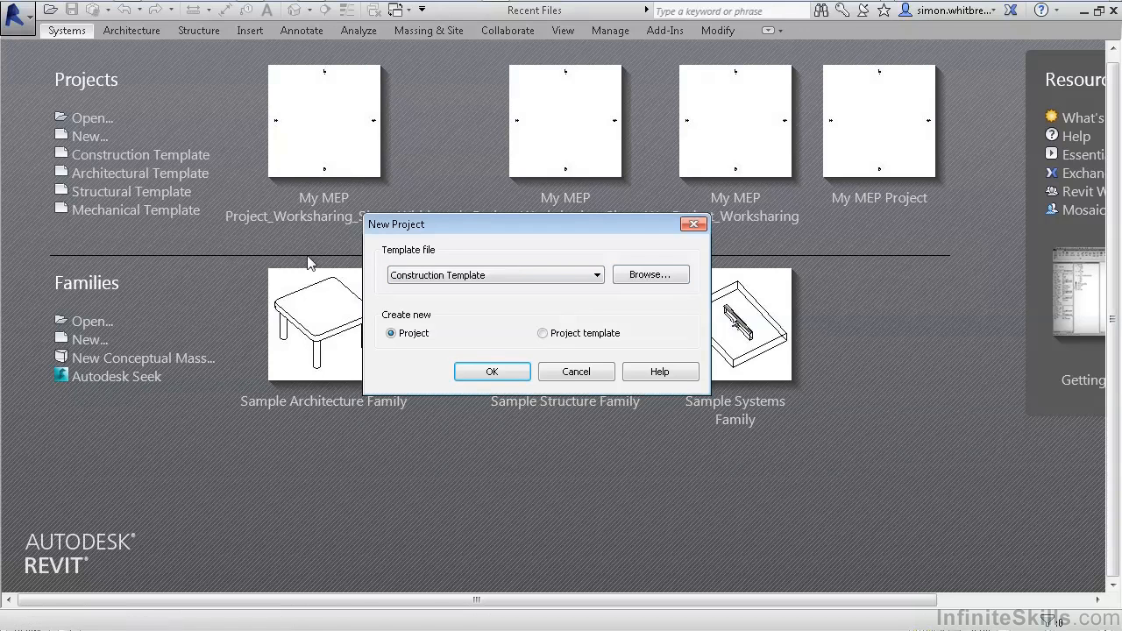
pyautogui.click(646, 276)
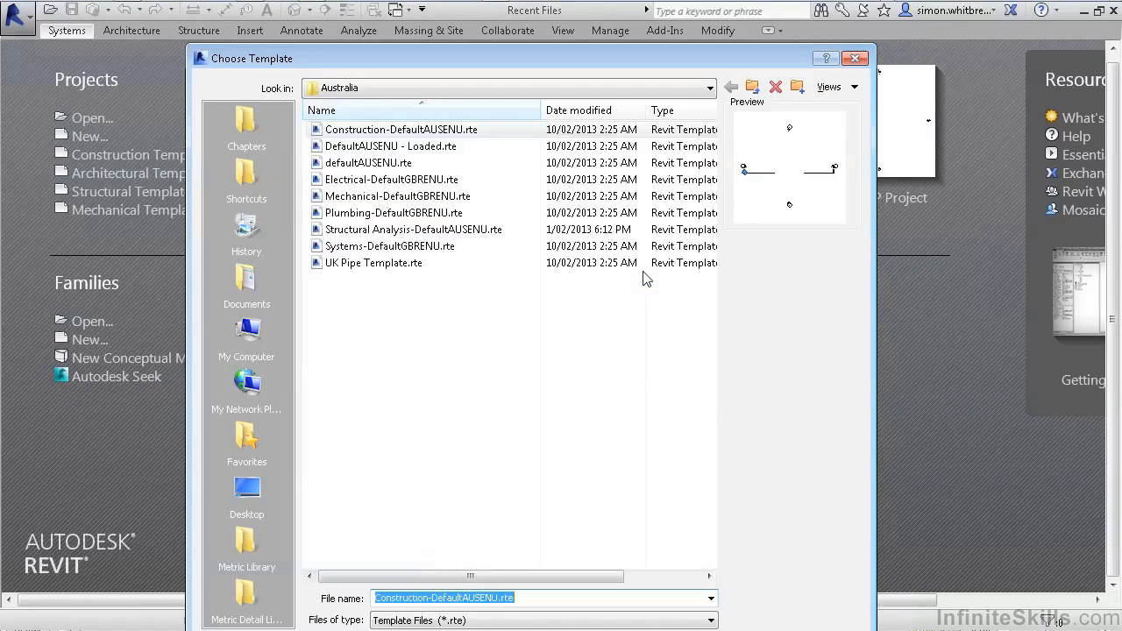
pyautogui.click(248, 122)
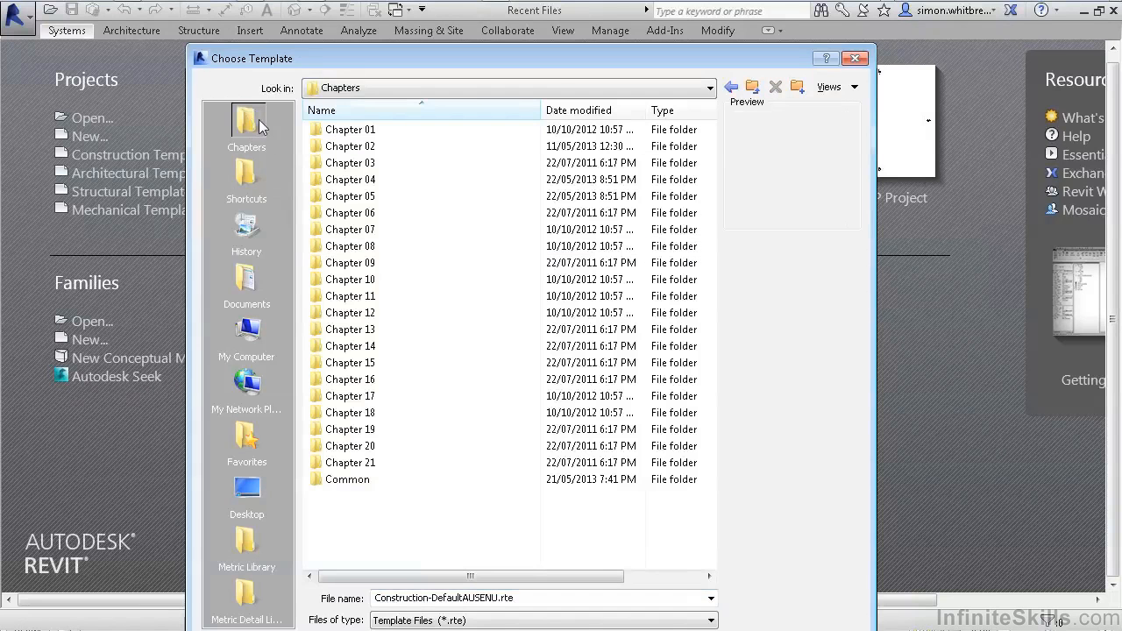
pyautogui.doubleClick(351, 200)
pyautogui.click(416, 151)
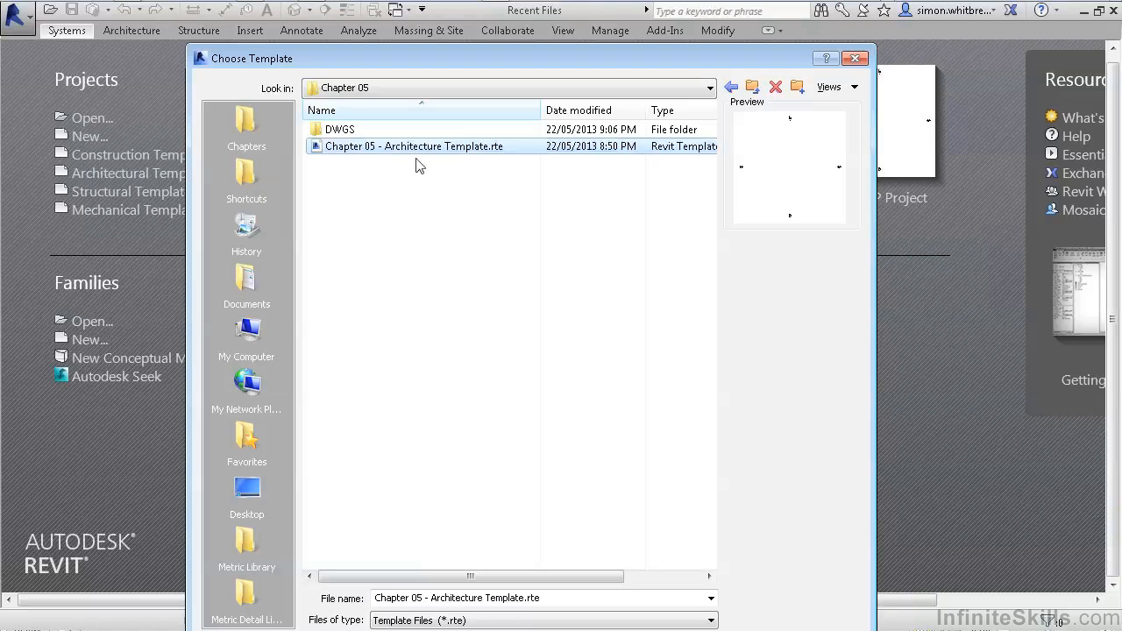
pyautogui.doubleClick(473, 149)
pyautogui.click(485, 372)
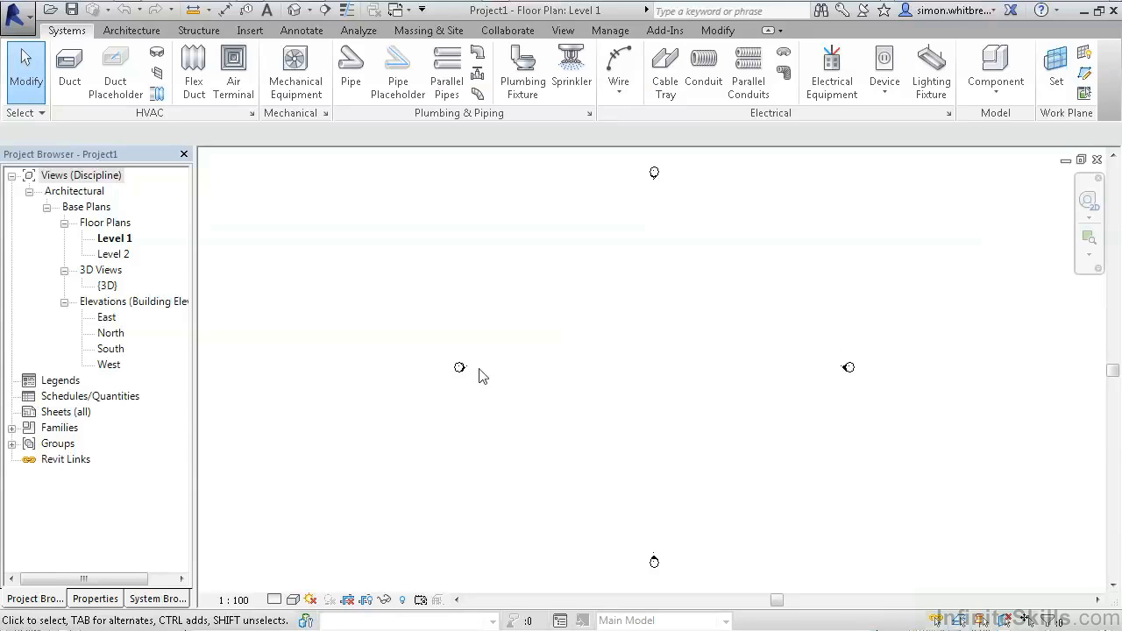
# Step: Start linking a CAD file into the Level 1 plan and choose FloorPlan-Level1.dwg from the DWGS folder
pyautogui.click(251, 33)
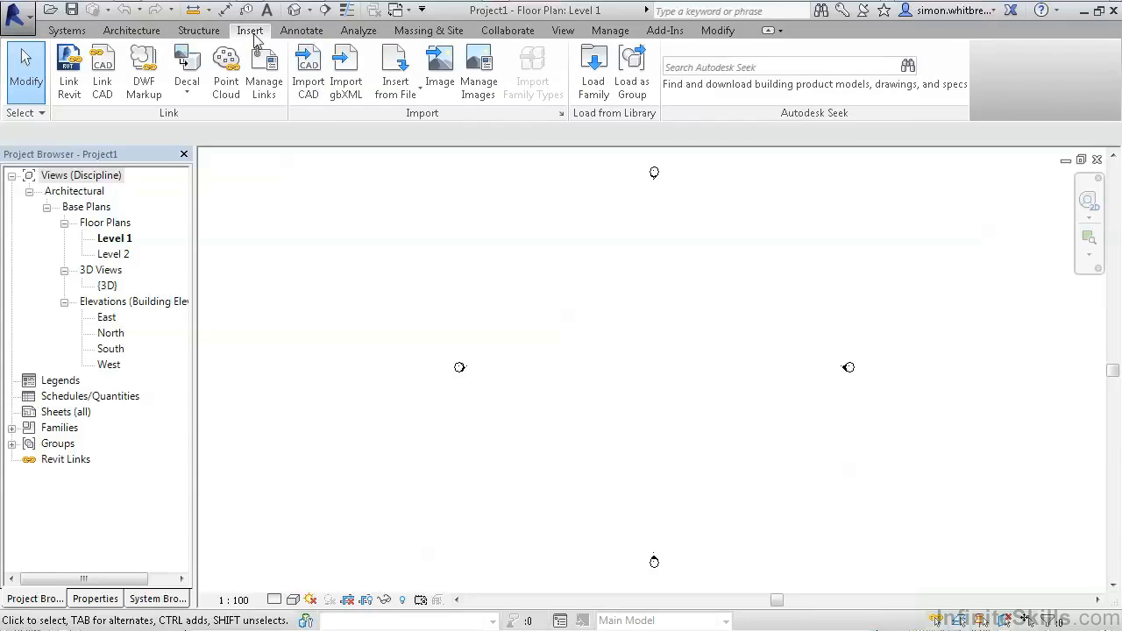
pyautogui.click(109, 105)
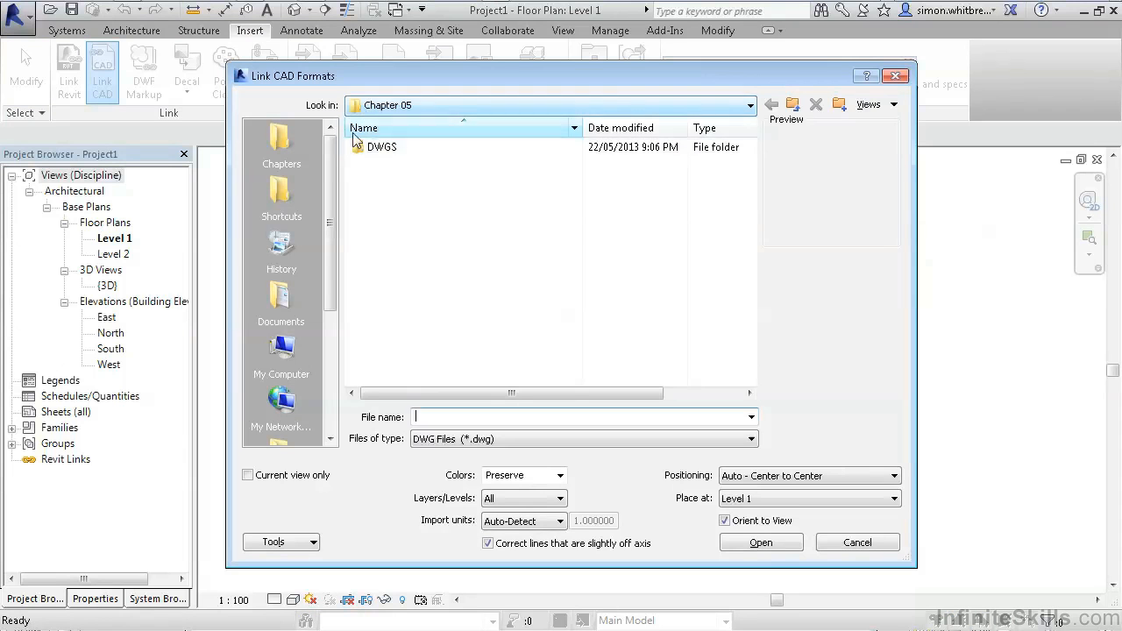
pyautogui.doubleClick(369, 151)
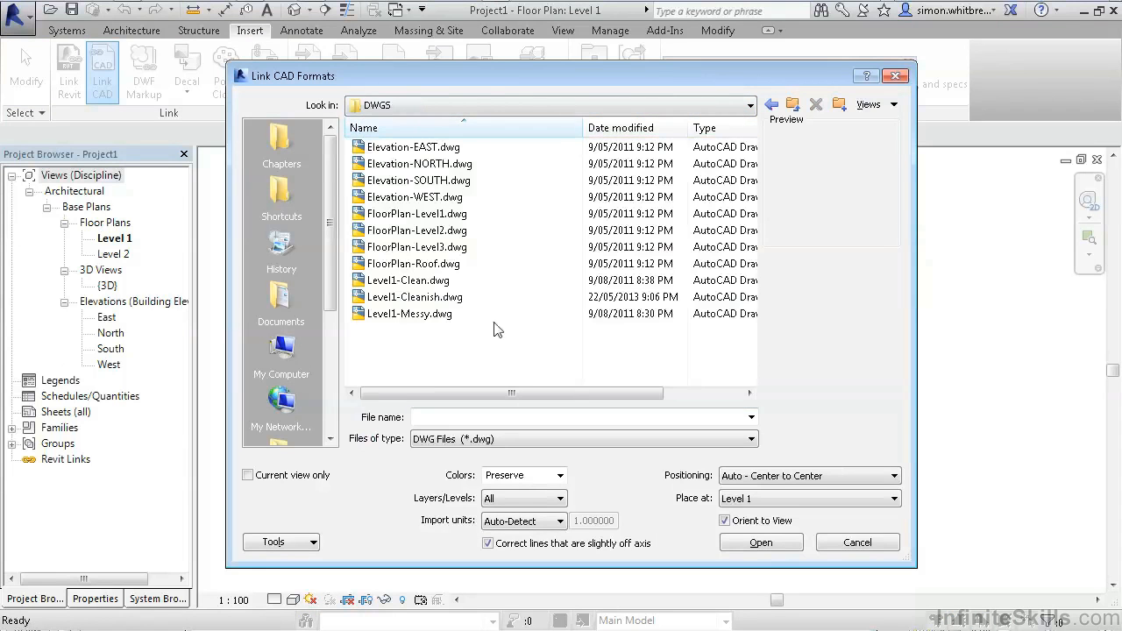
pyautogui.click(394, 213)
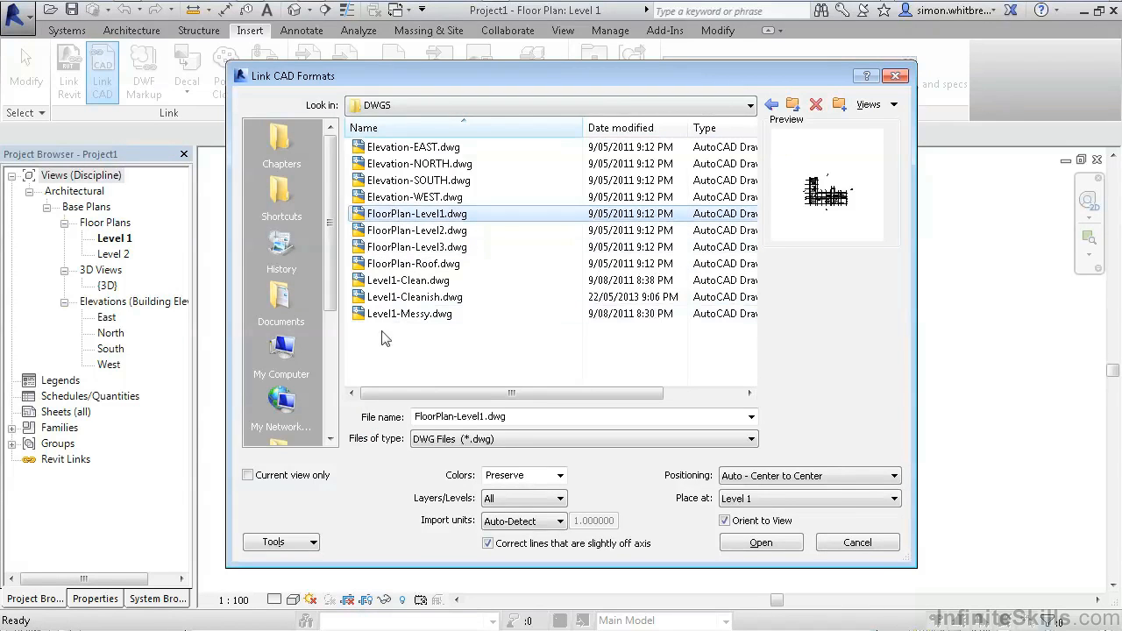
# Step: Link the drawing with Black and White colors, off-axis line correction disabled, and Auto - Origin to Origin positioning
pyautogui.click(559, 475)
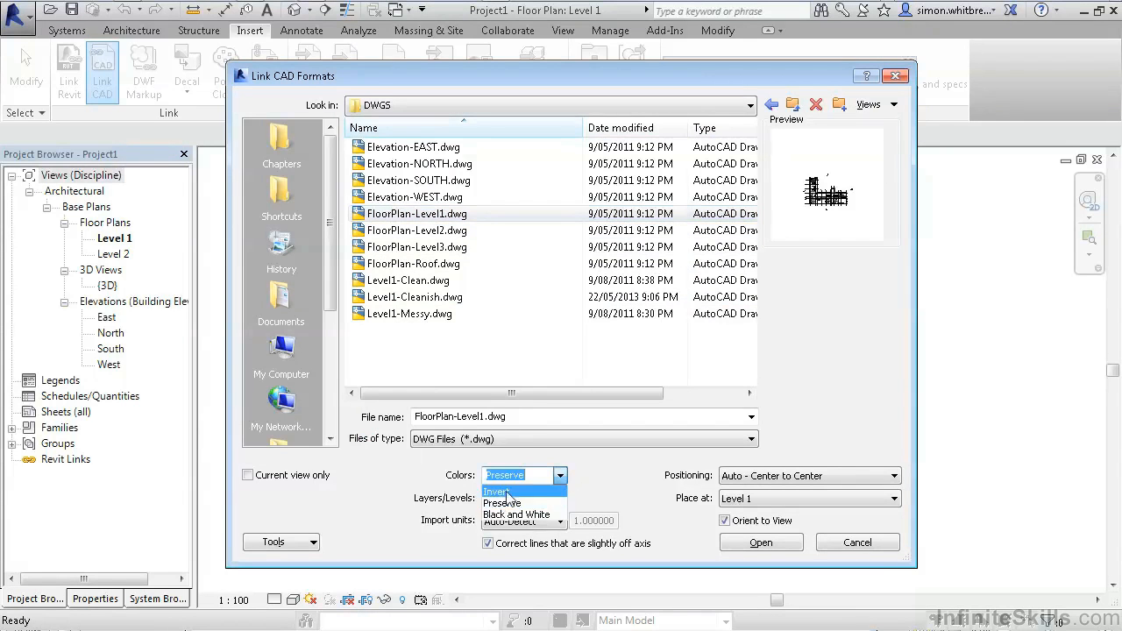
pyautogui.click(499, 516)
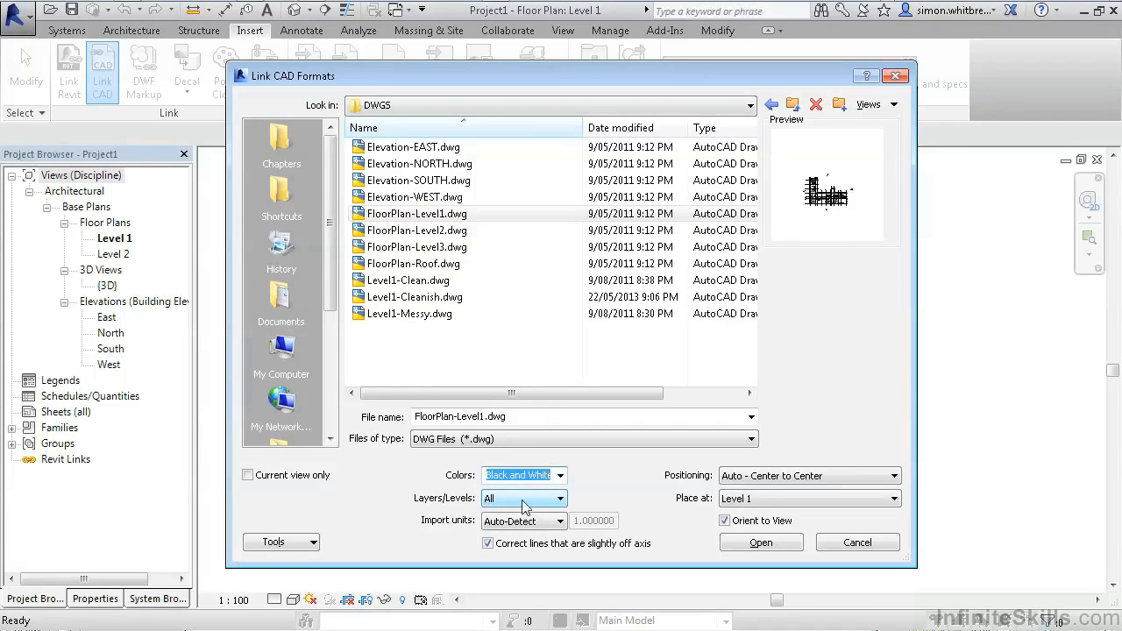
pyautogui.click(488, 545)
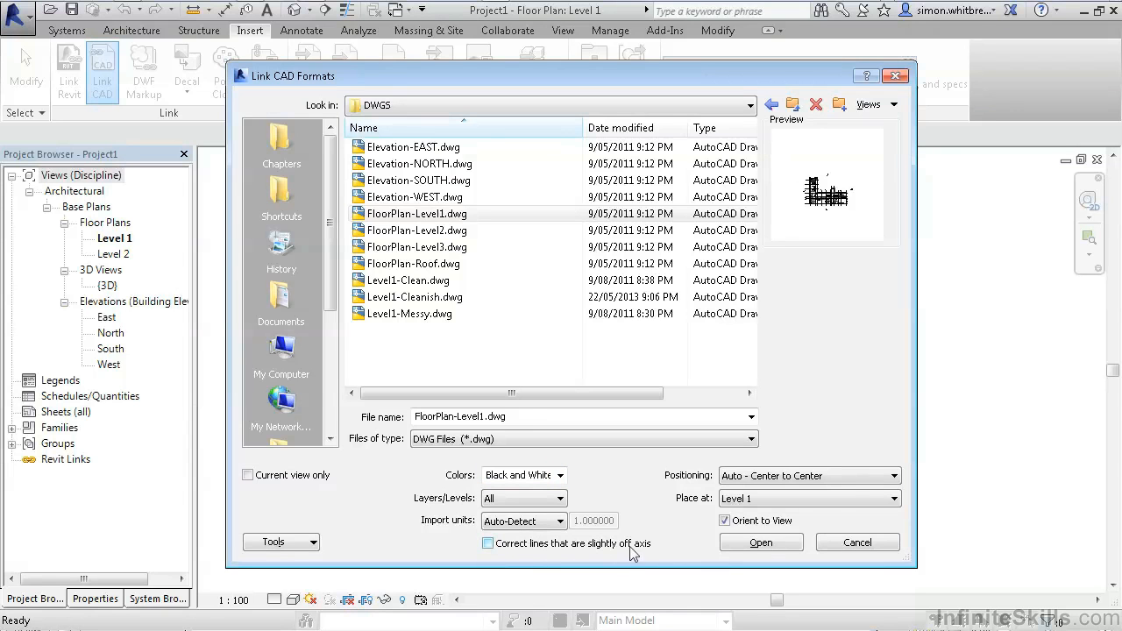
pyautogui.click(862, 476)
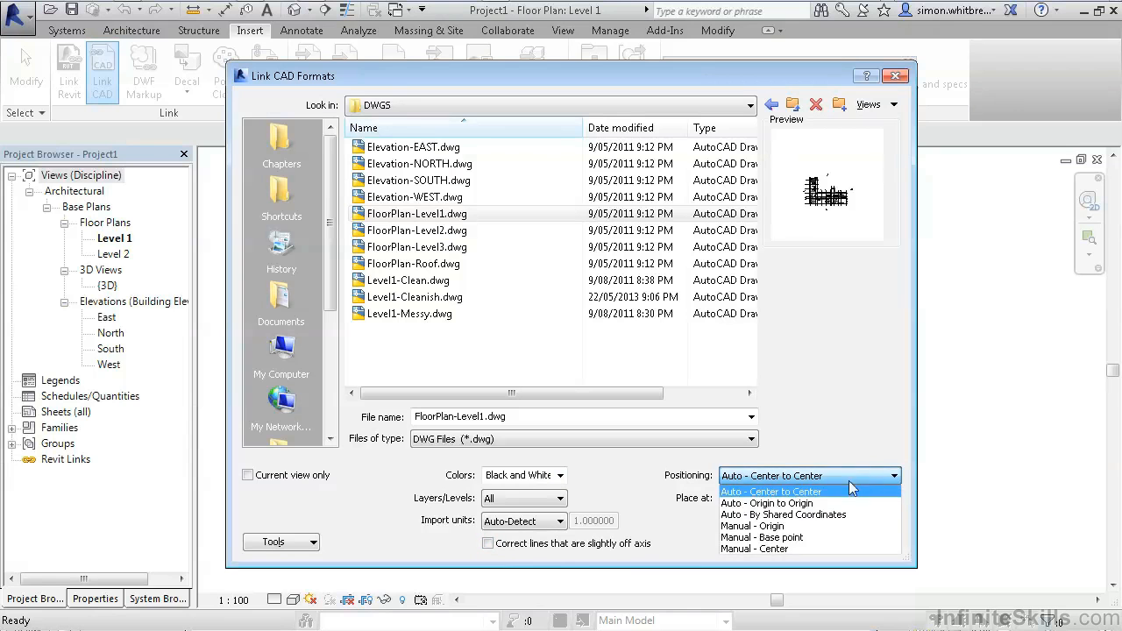
pyautogui.click(760, 503)
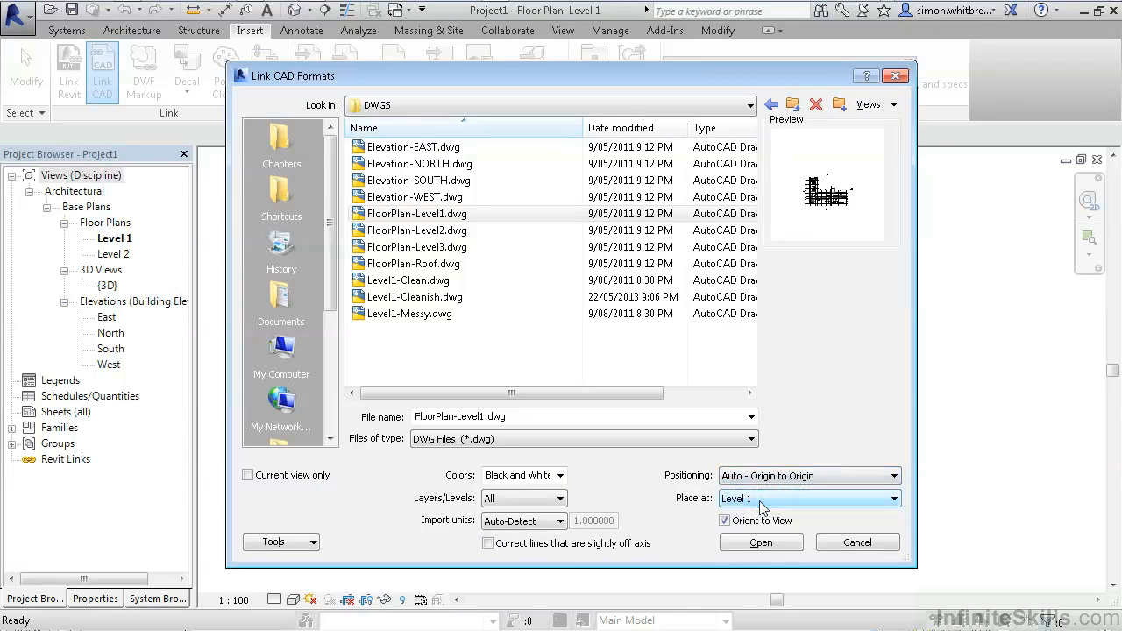
pyautogui.click(755, 543)
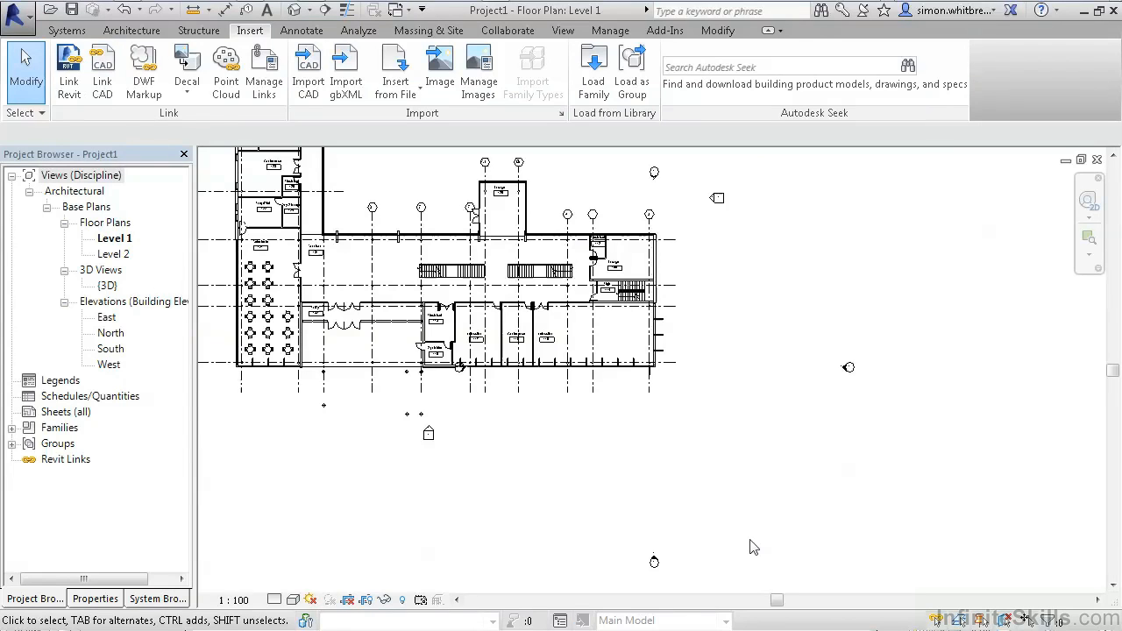
# Step: Select all four elevation markers with their views and move them together so the south marker sits just below the linked floor plan
pyautogui.scroll(-2, 744, 518)
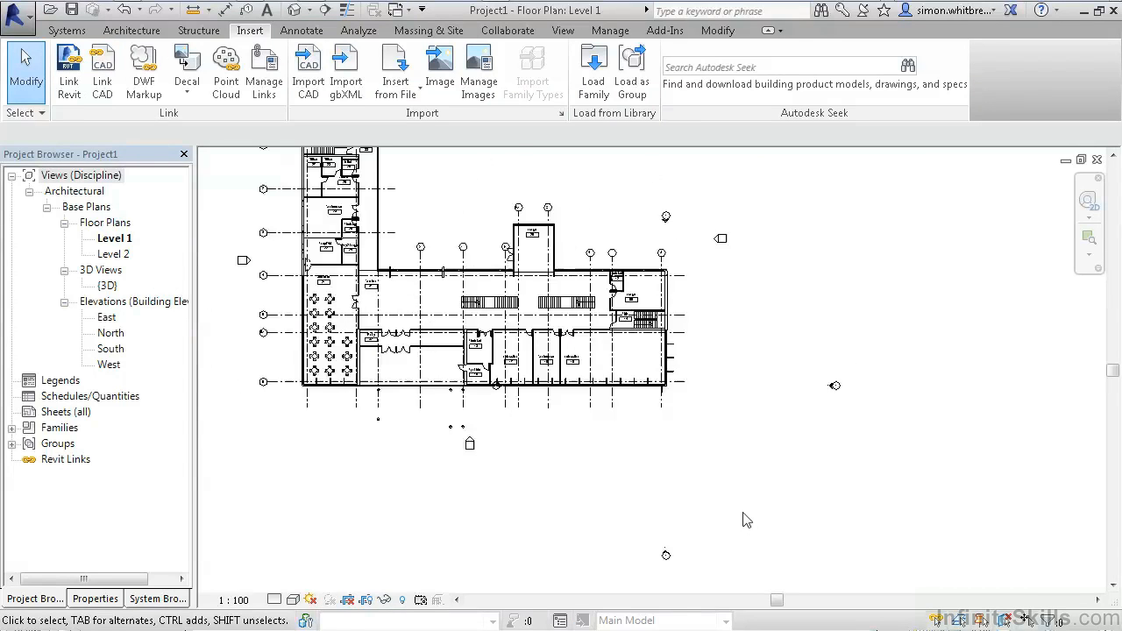
pyautogui.scroll(-1, 743, 521)
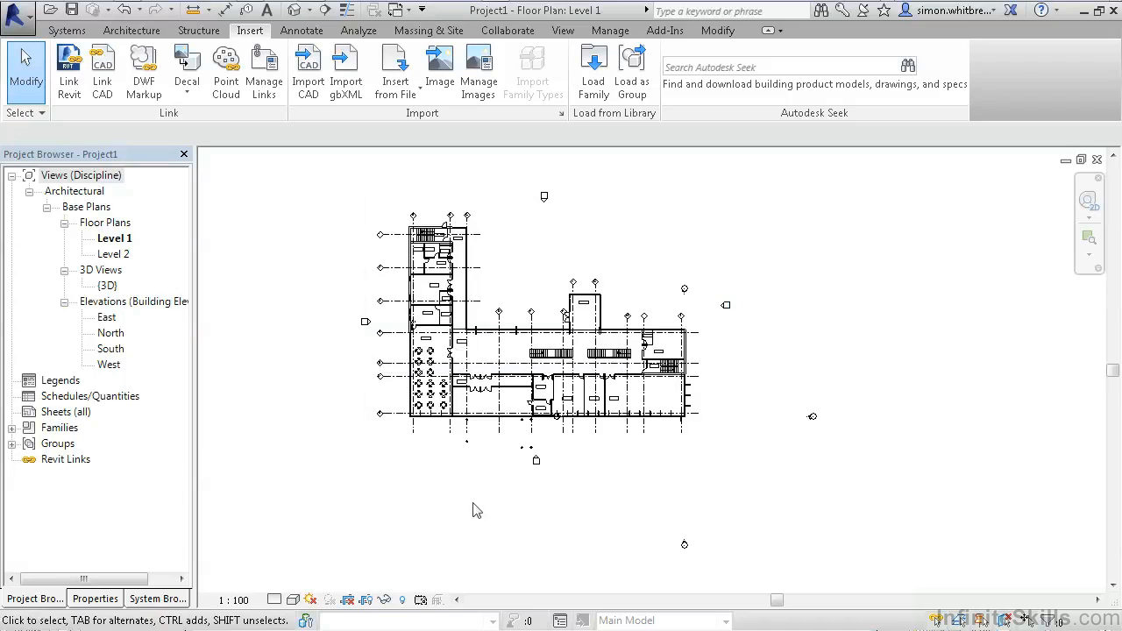
pyautogui.moveTo(493, 561); pyautogui.dragTo(901, 257)
pyautogui.click(707, 70)
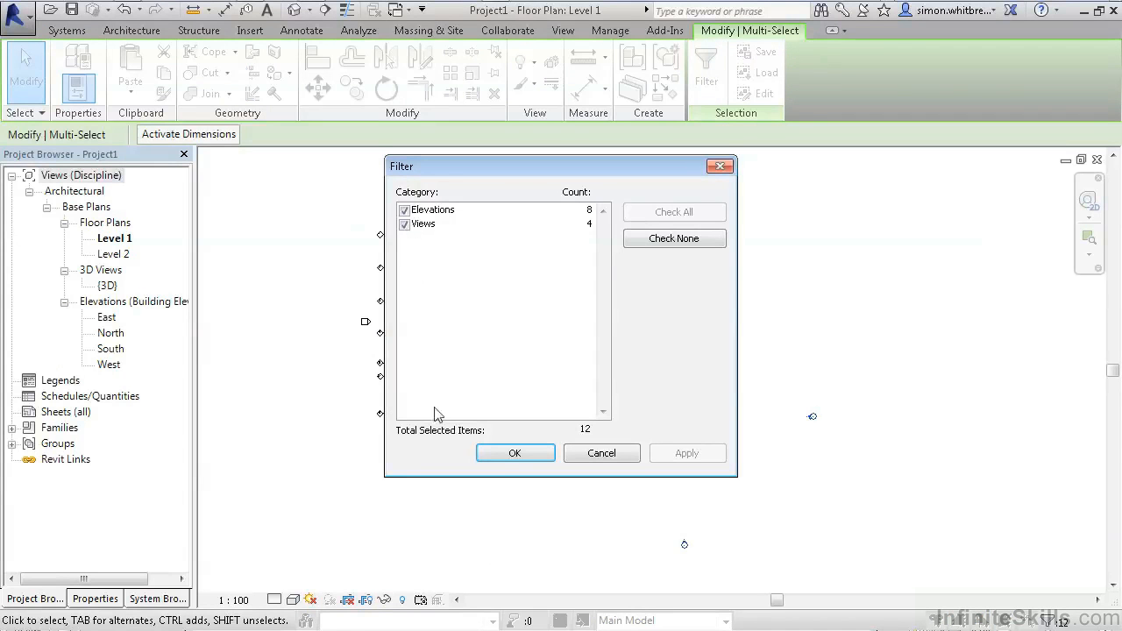
pyautogui.click(502, 456)
pyautogui.click(317, 88)
pyautogui.click(682, 545)
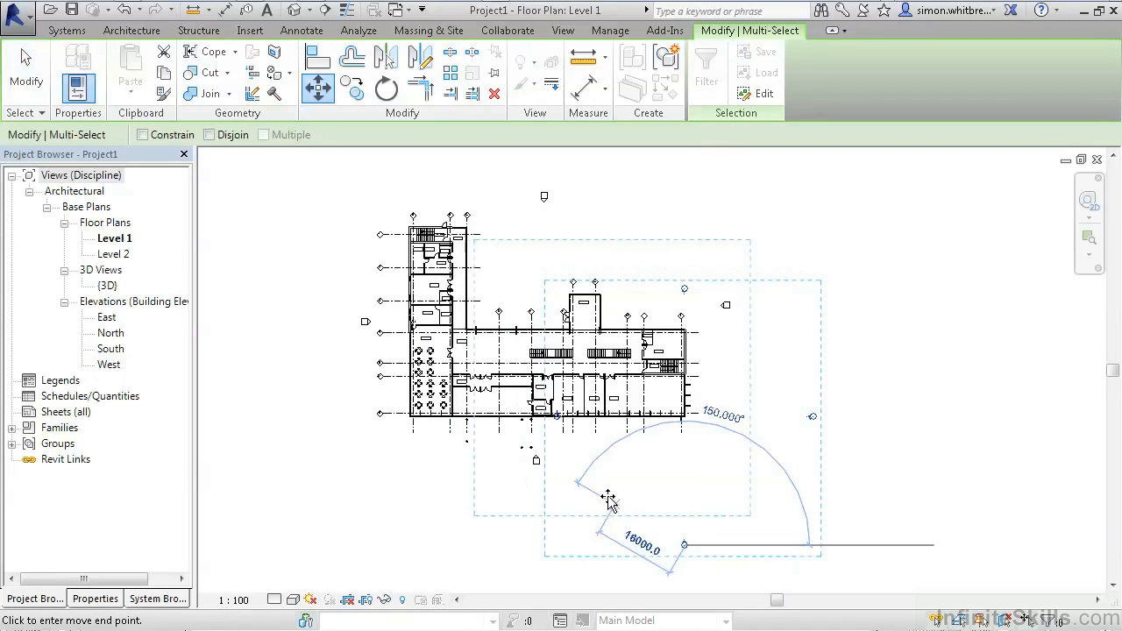
pyautogui.click(532, 454)
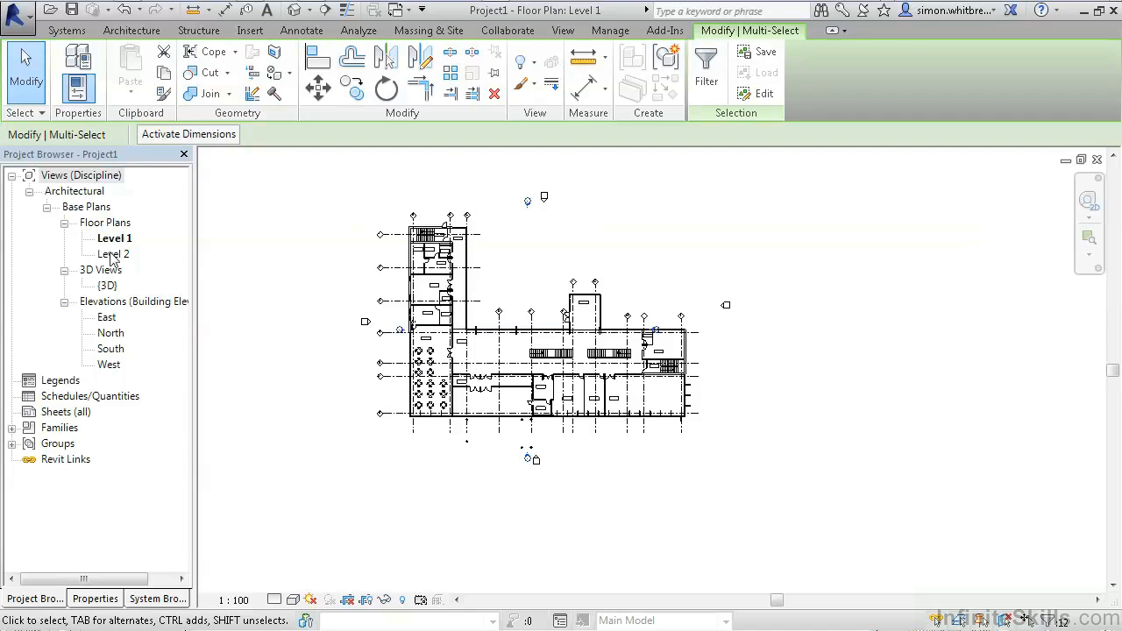
pyautogui.click(276, 375)
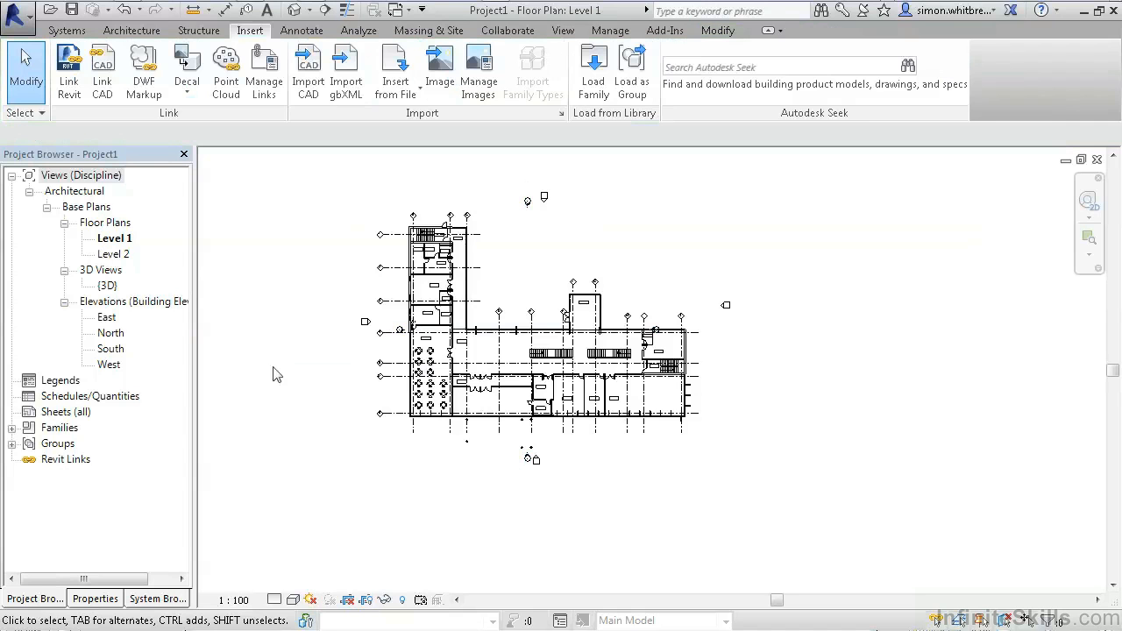
# Step: Open the North elevation and link Elevation-NORTH.dwg using Auto - Center to Center positioning
pyautogui.doubleClick(111, 335)
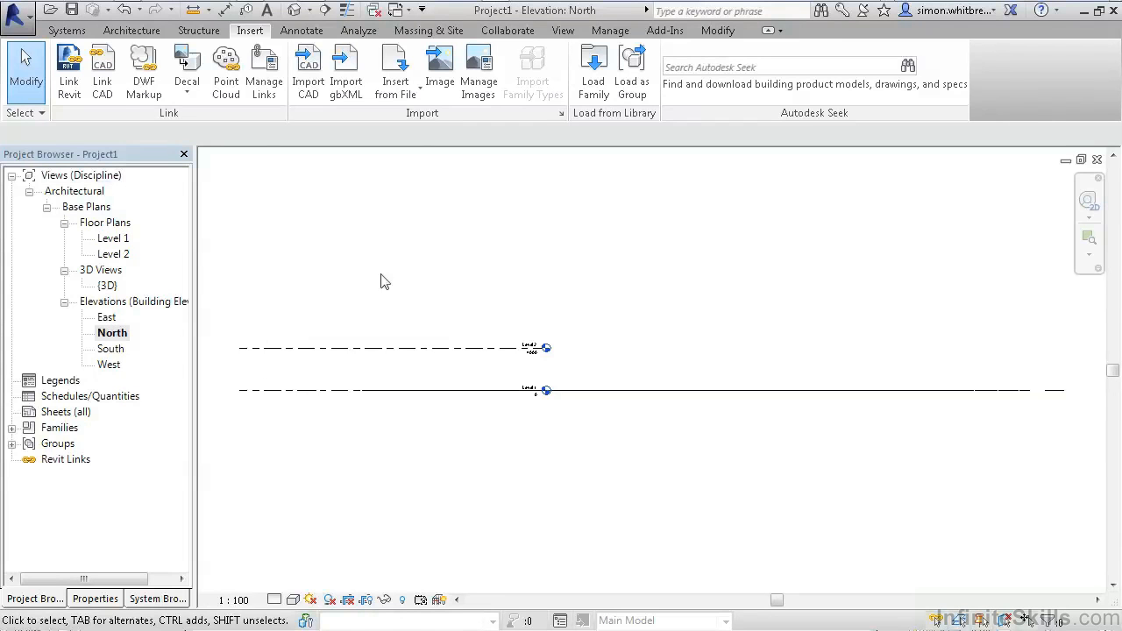
pyautogui.click(102, 81)
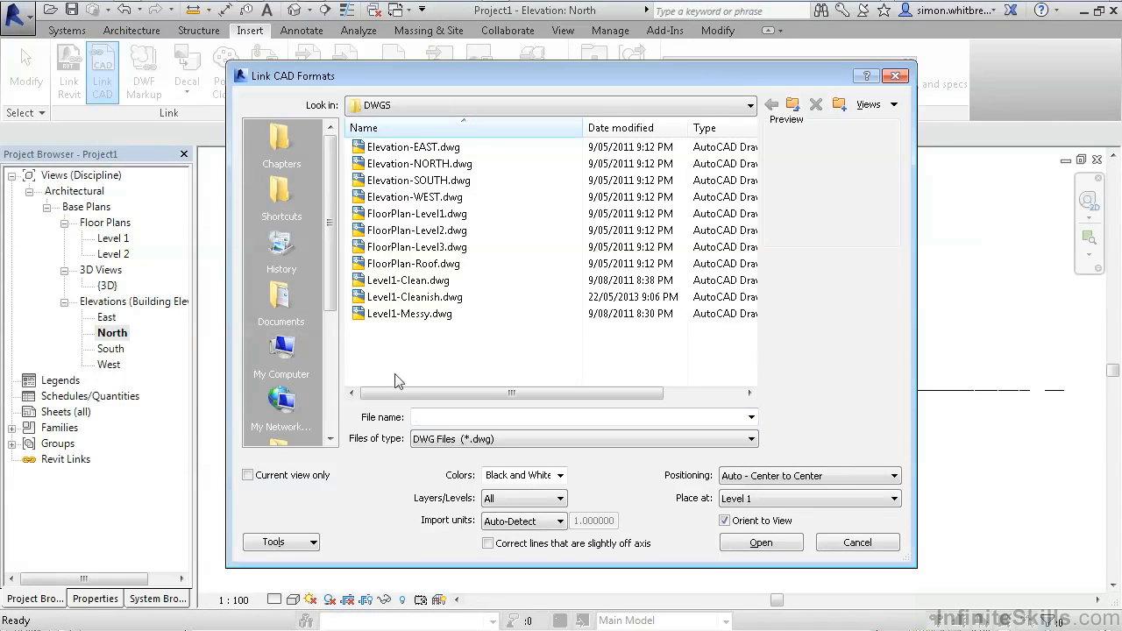
pyautogui.click(439, 166)
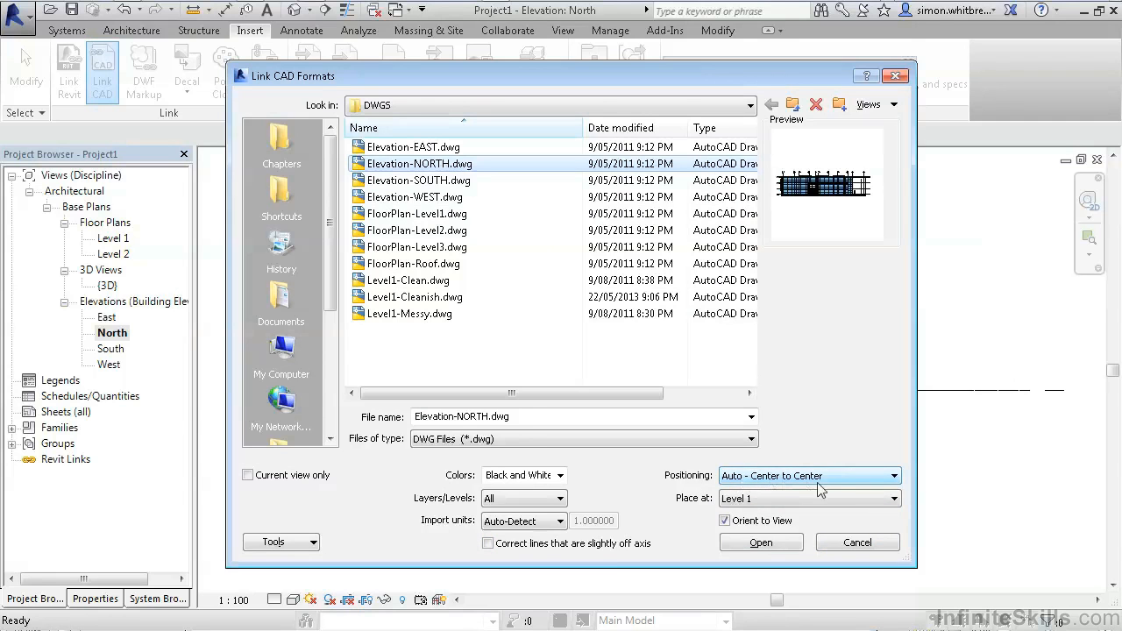
pyautogui.click(761, 542)
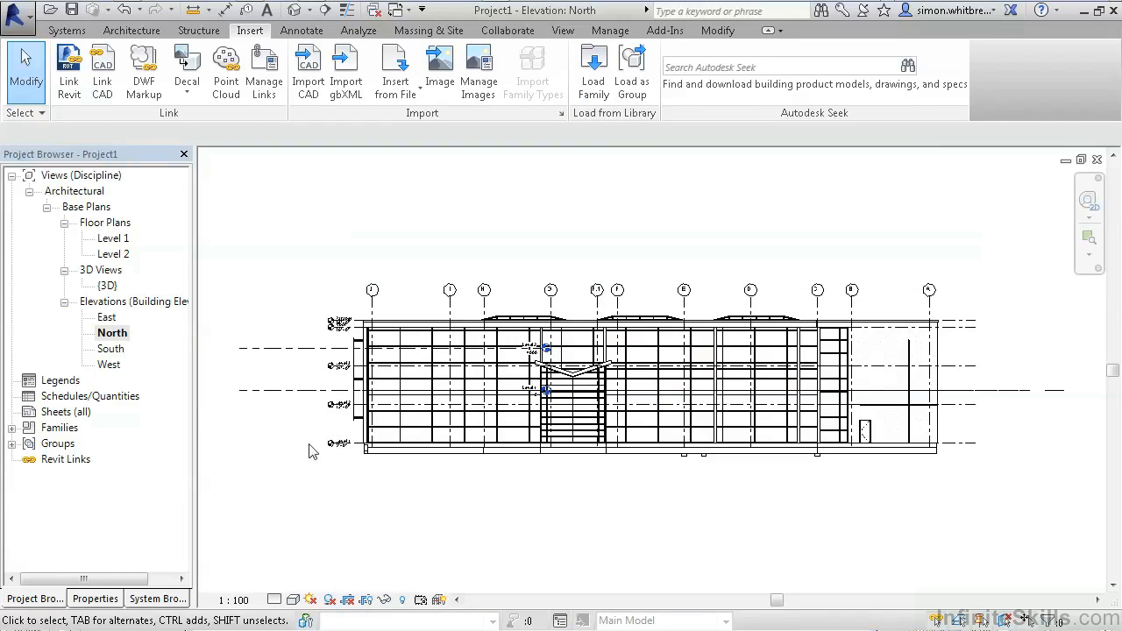
# Step: Align the lowest level line of the linked north elevation drawing to the project's Level 1 line
pyautogui.click(718, 30)
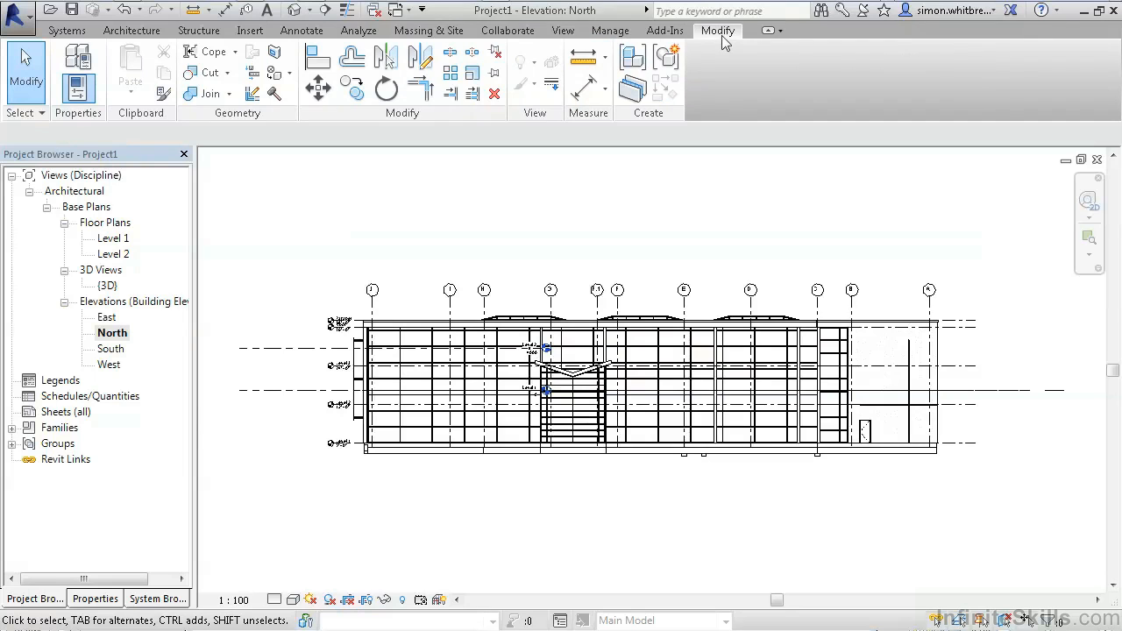
pyautogui.click(314, 65)
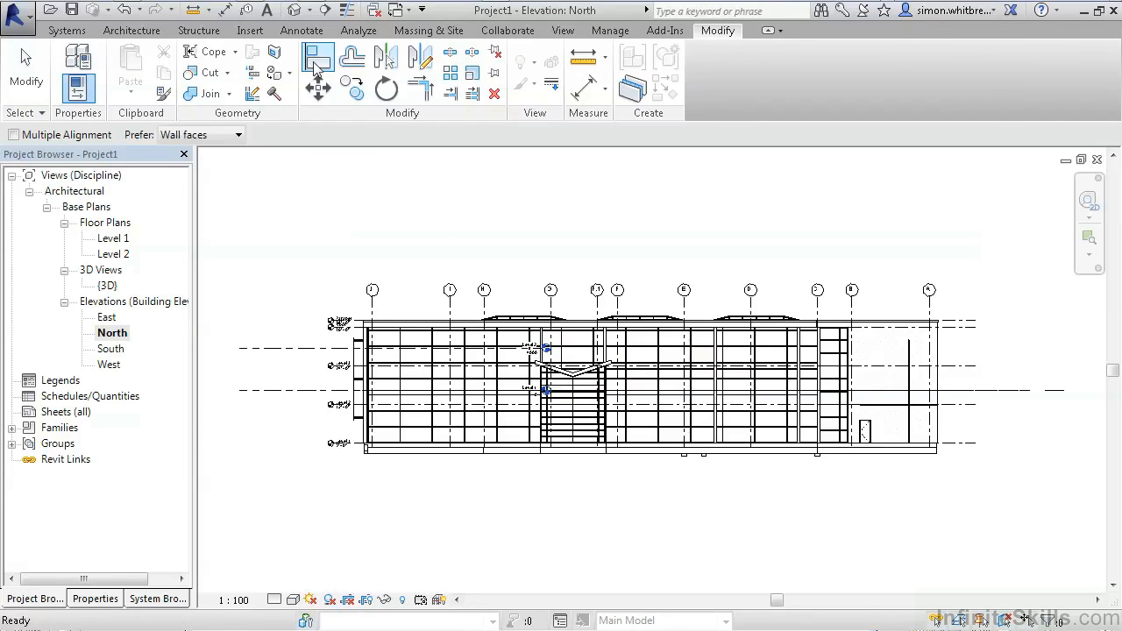
pyautogui.click(286, 392)
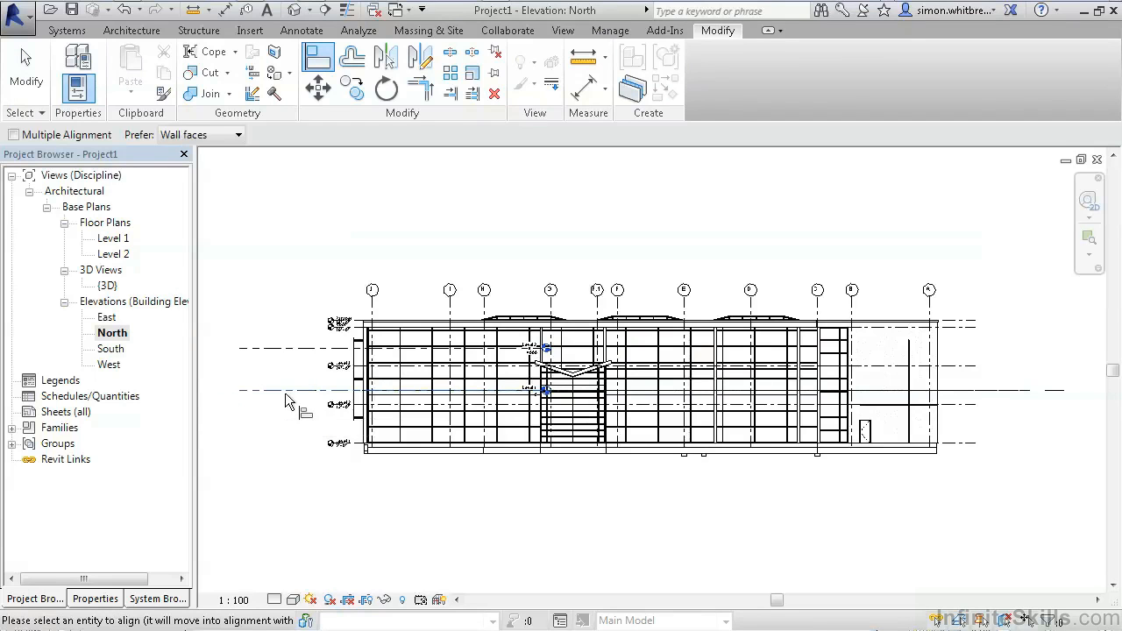
pyautogui.click(357, 448)
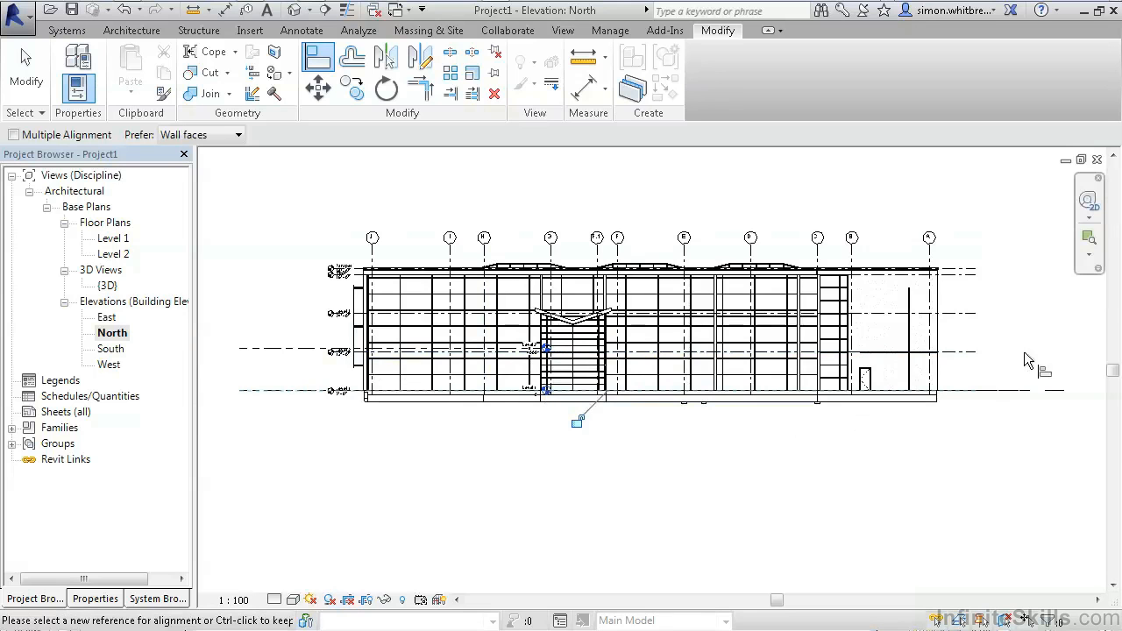
# Step: Align the project's Level 2 line to the second level line of the linked elevation drawing
pyautogui.click(967, 360)
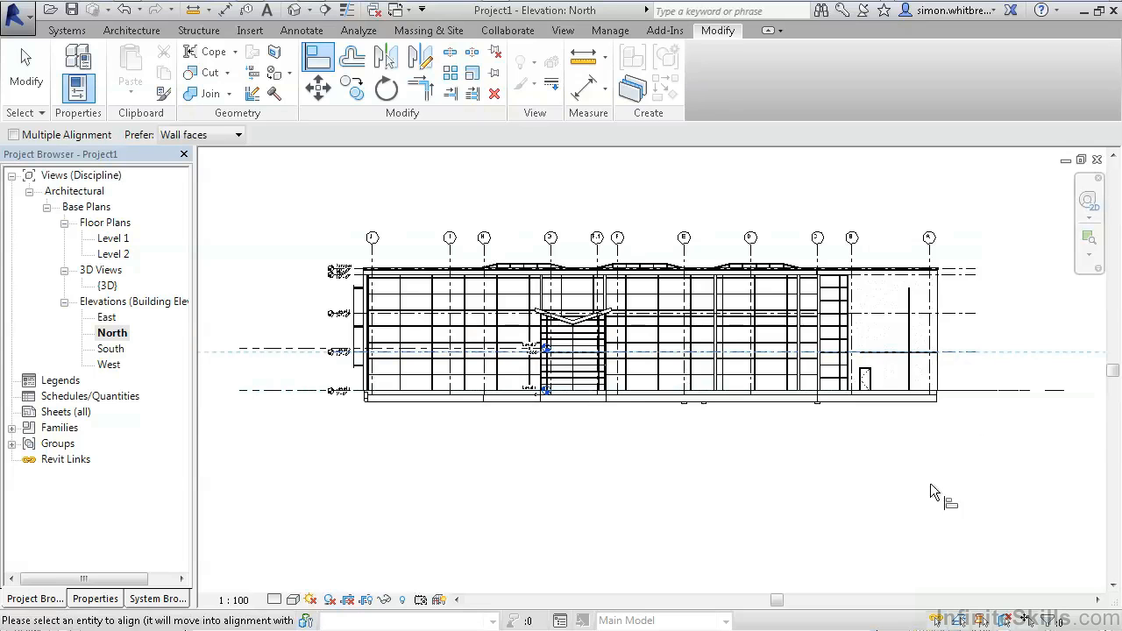
pyautogui.click(272, 351)
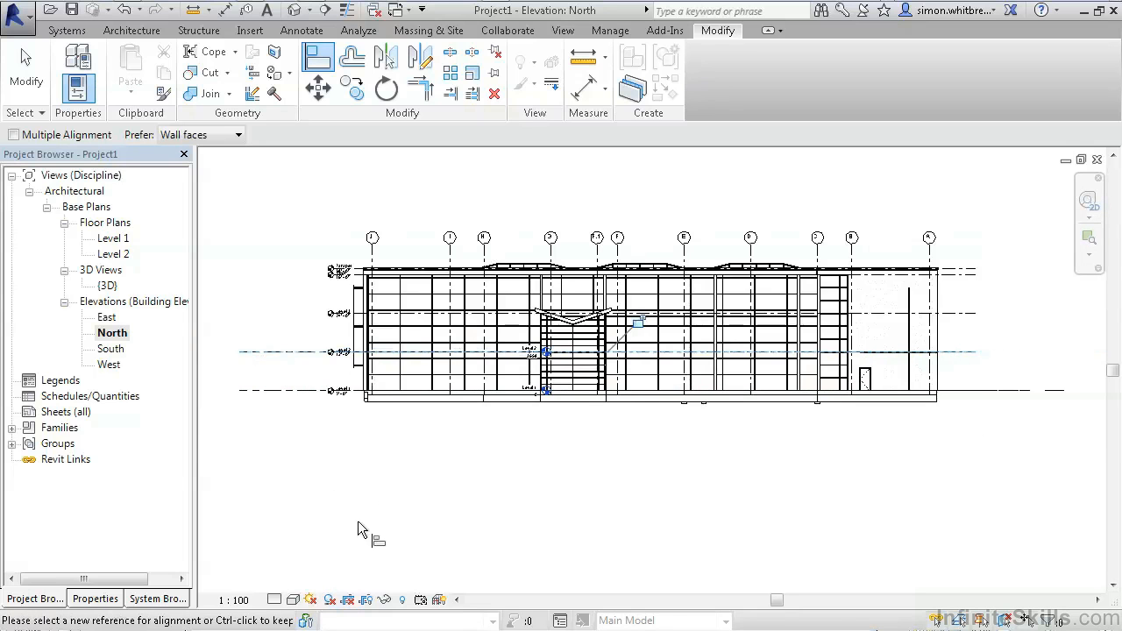
pyautogui.click(26, 75)
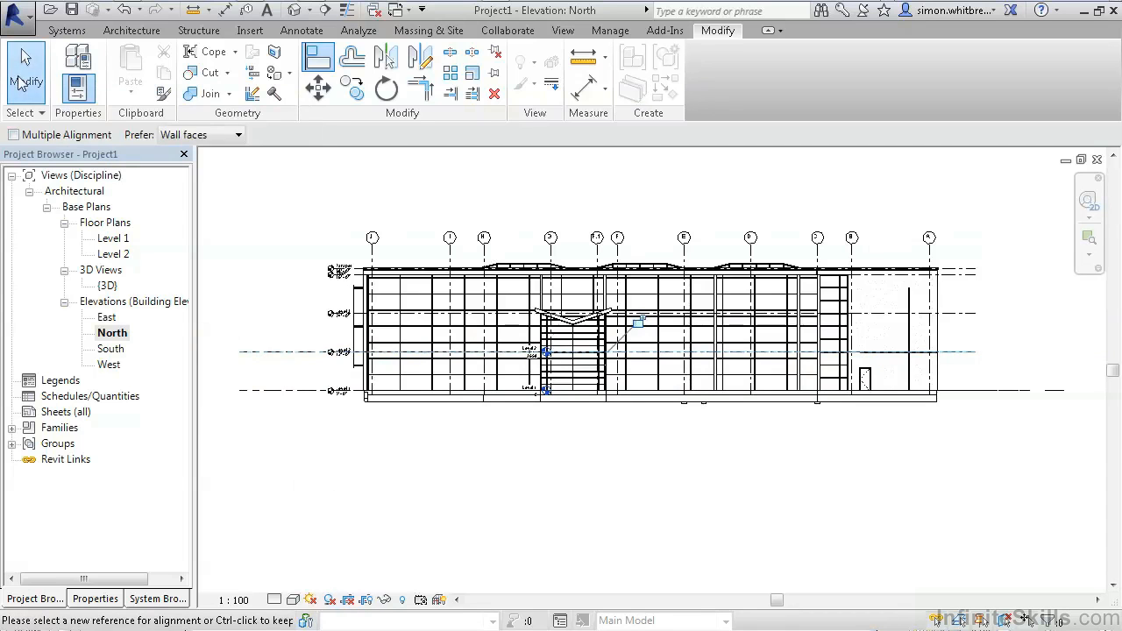
# Step: Extend the head end of the Level 2 line, with the locked Level 1 line, past the building's far right edge
pyautogui.click(309, 351)
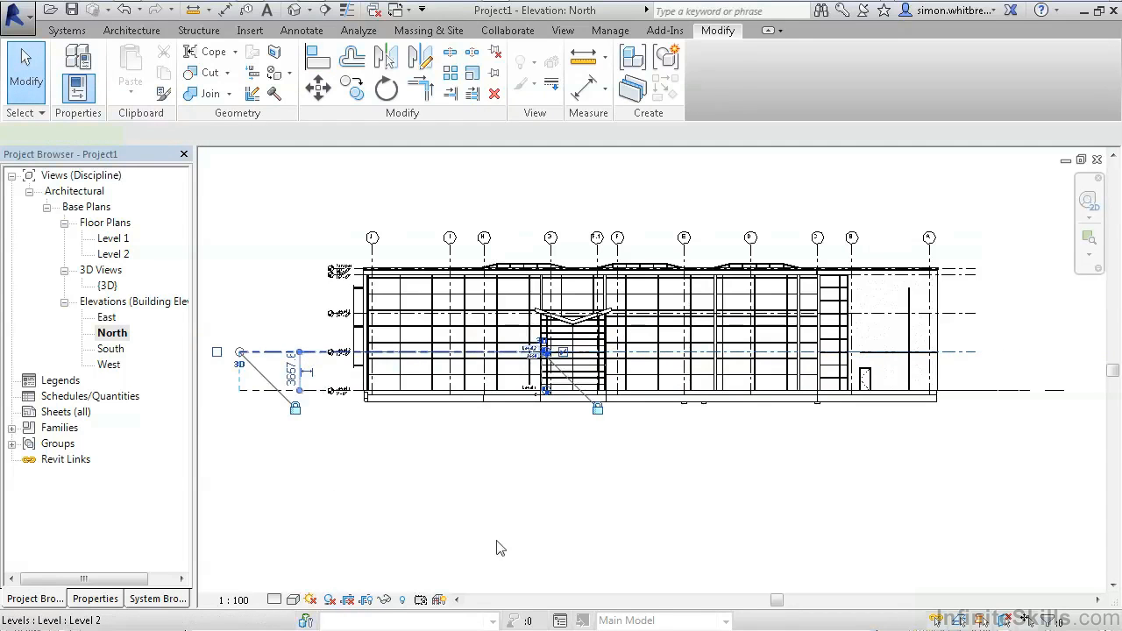
pyautogui.scroll(5, 536, 369)
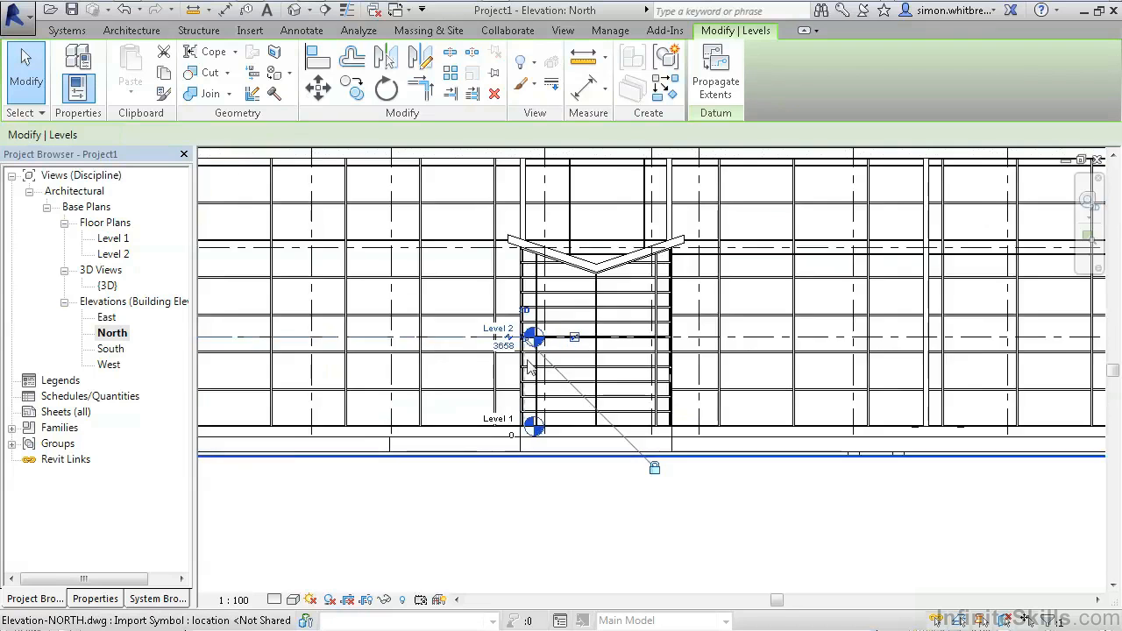
pyautogui.scroll(1, 524, 344)
pyautogui.scroll(1, 524, 342)
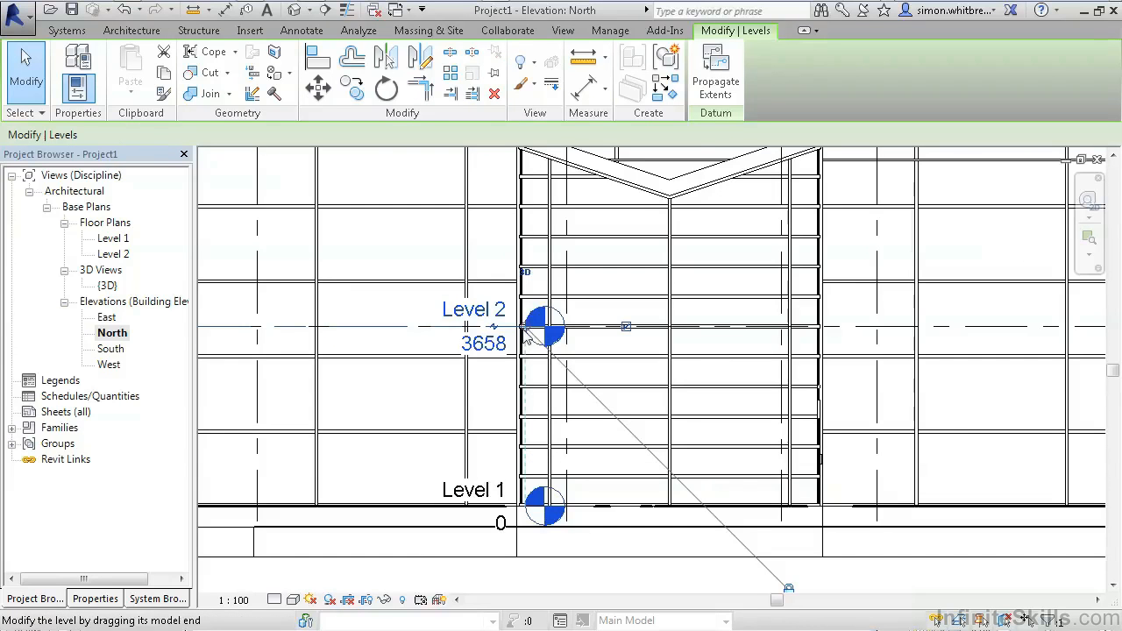
pyautogui.moveTo(525, 338); pyautogui.dragTo(1079, 358)
pyautogui.scroll(-2, 773, 363)
pyautogui.scroll(-3, 768, 366)
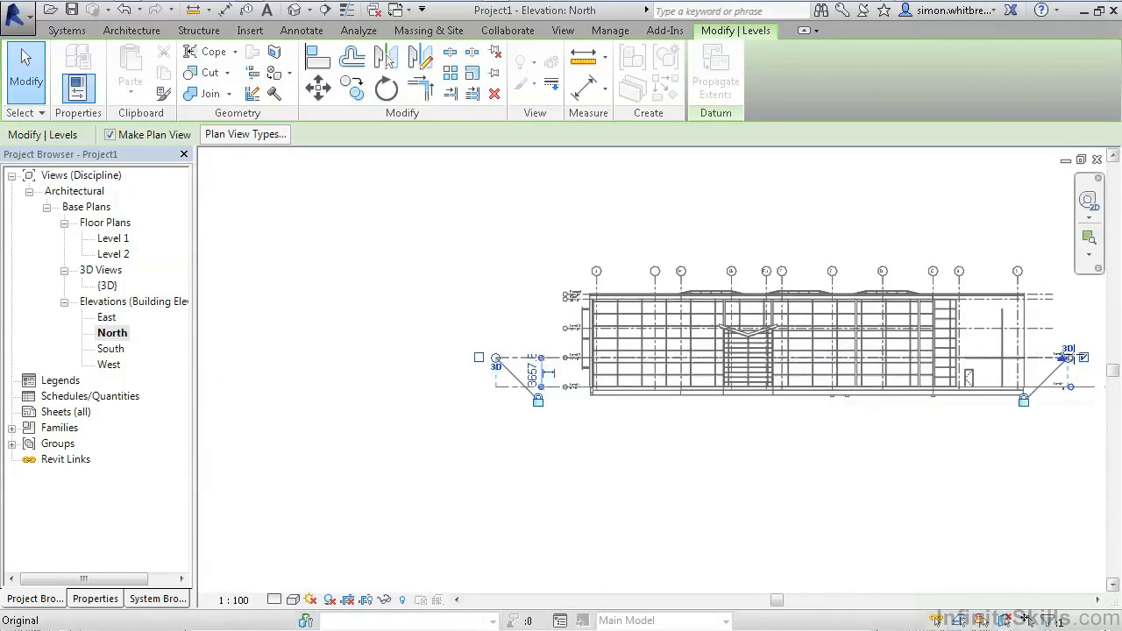
pyautogui.click(928, 483)
# Step: Create three levels with plan views by picking the Level 3, Roof and Parapet lines of the linked north elevation
pyautogui.moveTo(1040, 441); pyautogui.dragTo(706, 467, button='middle')
pyautogui.scroll(1, 760, 393)
pyautogui.scroll(2, 726, 401)
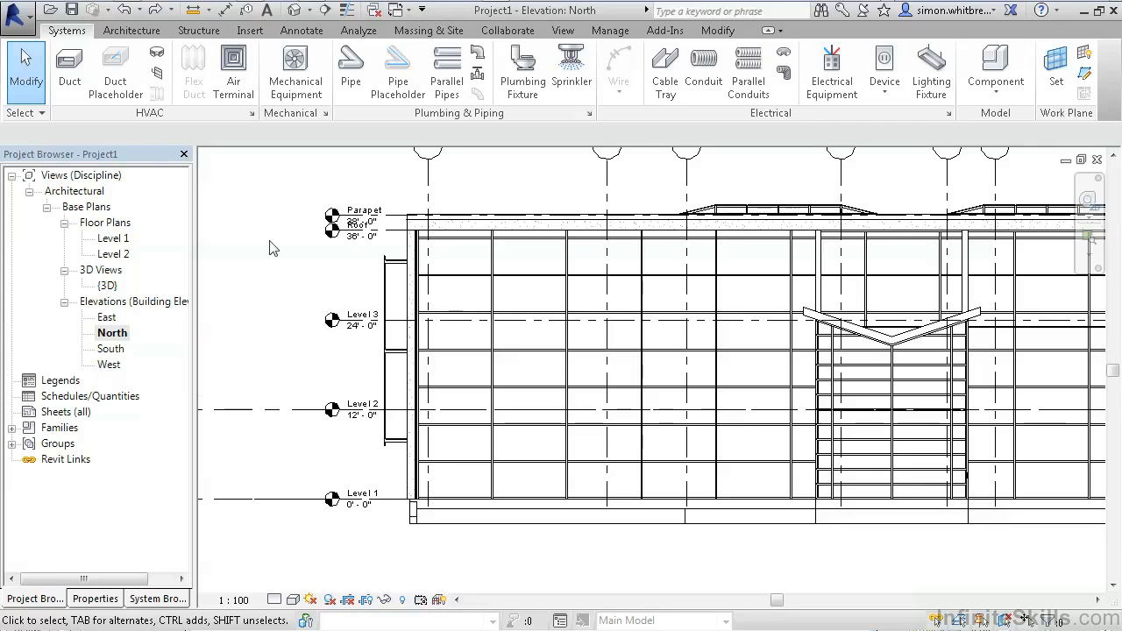
pyautogui.click(131, 31)
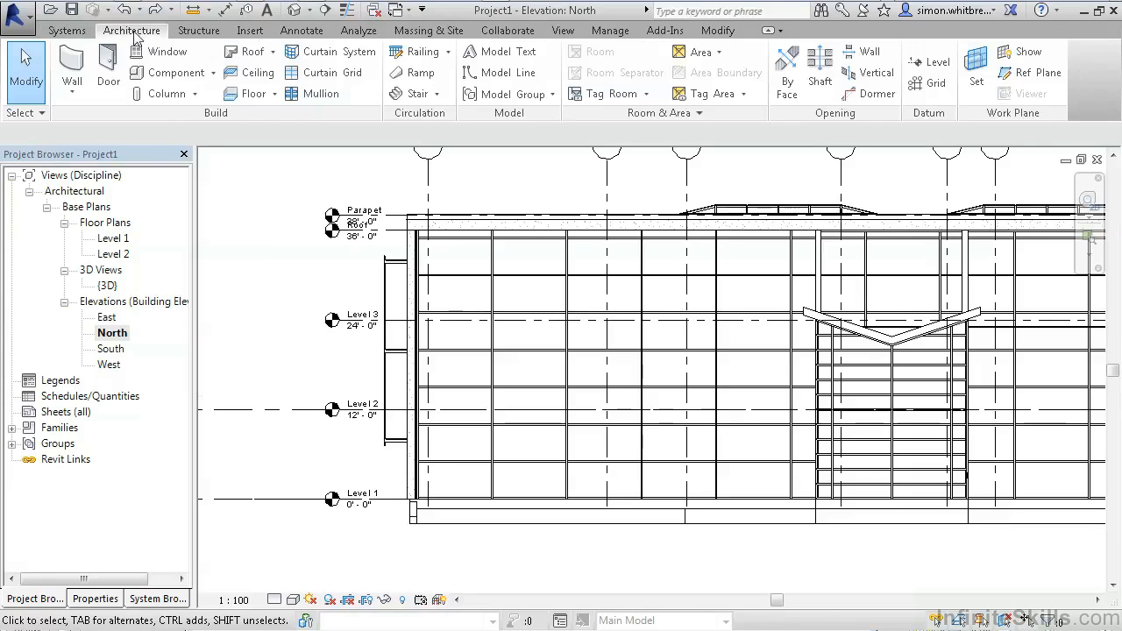
pyautogui.click(936, 63)
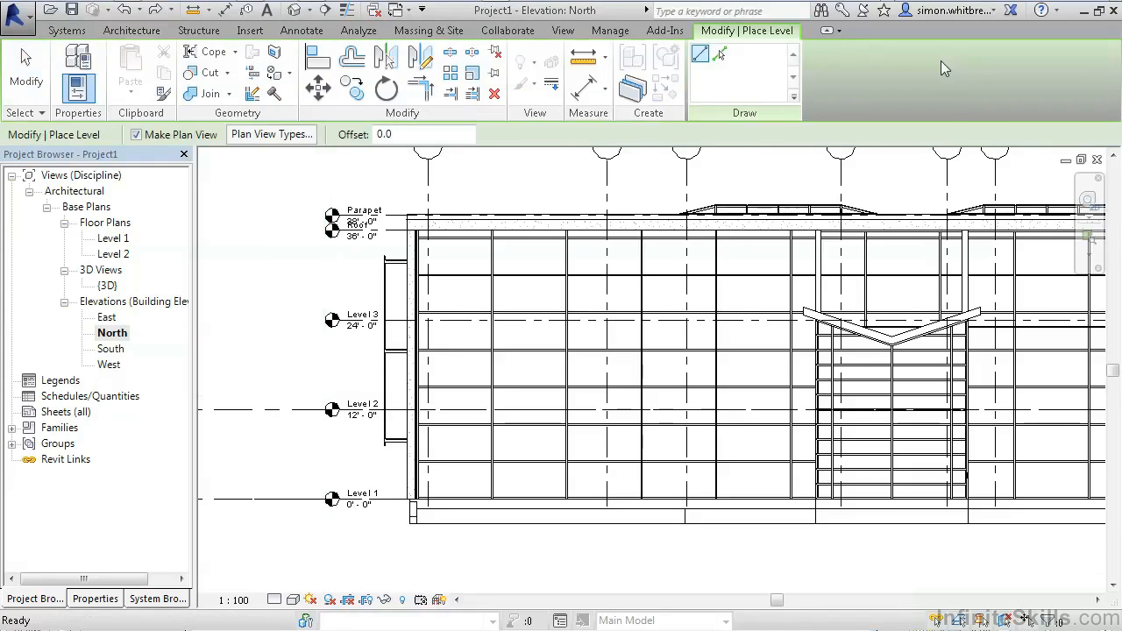
pyautogui.click(721, 56)
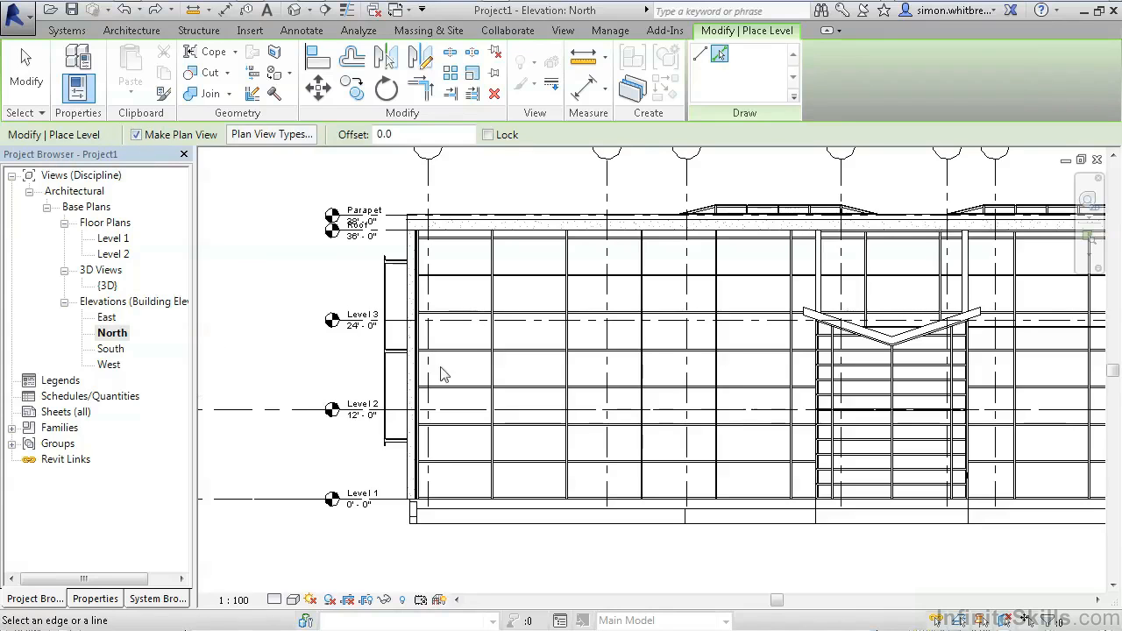
pyautogui.click(459, 320)
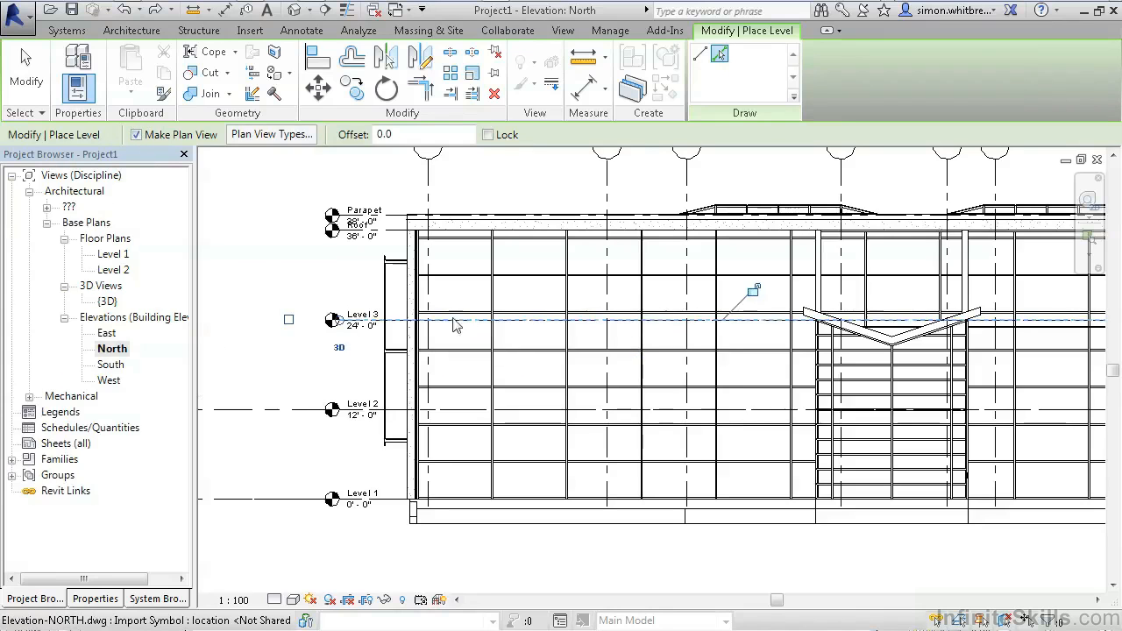
pyautogui.click(396, 232)
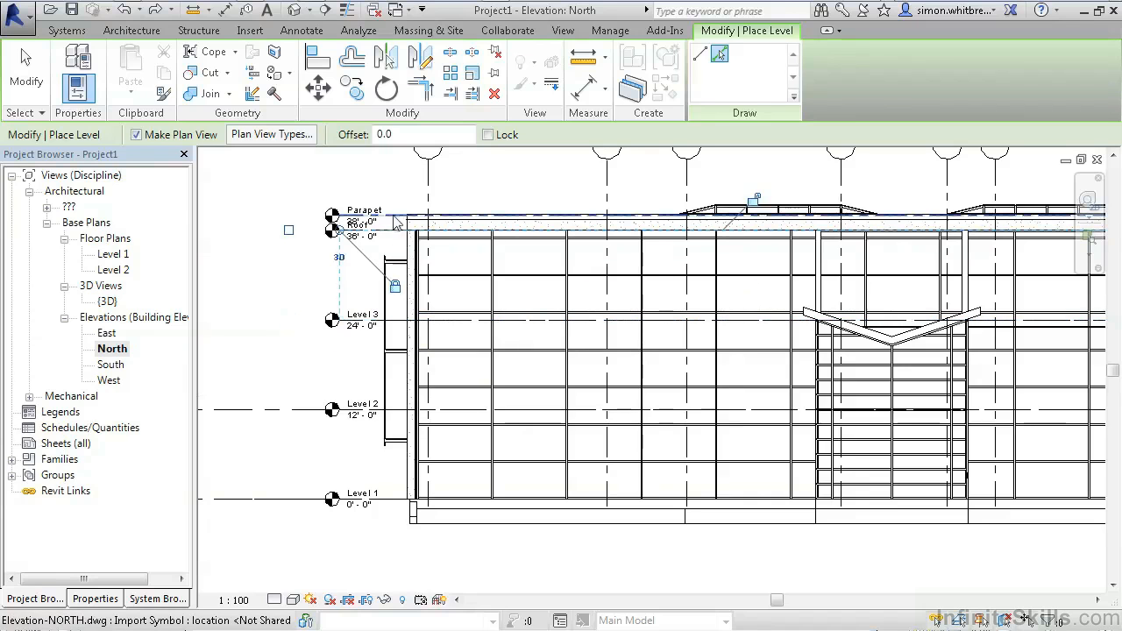
pyautogui.click(396, 222)
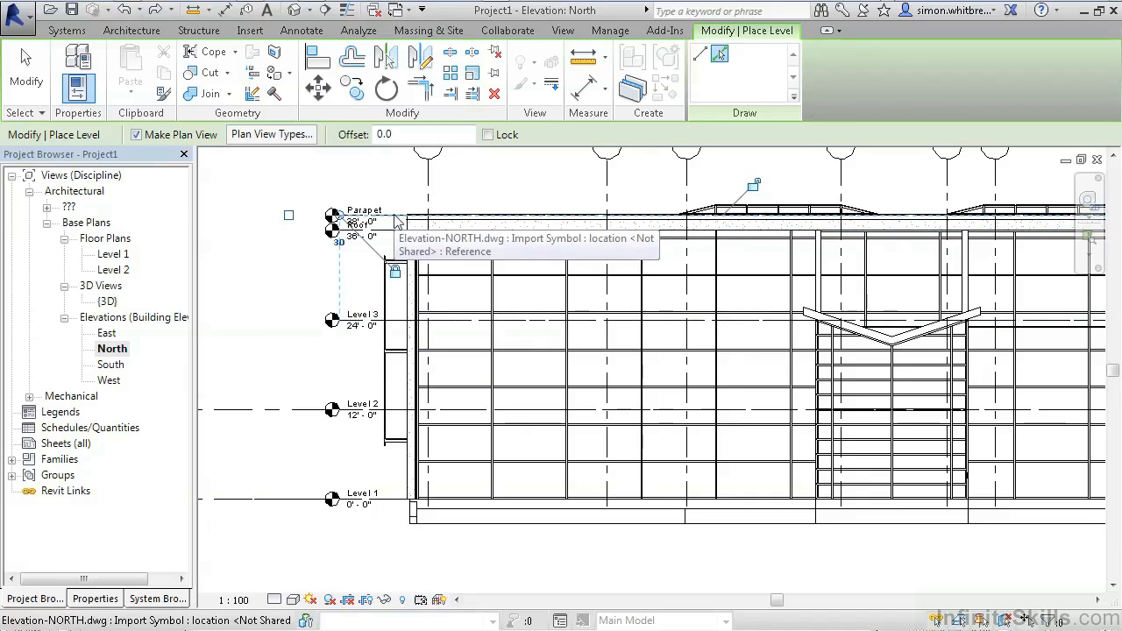
pyautogui.scroll(-3, 377, 254)
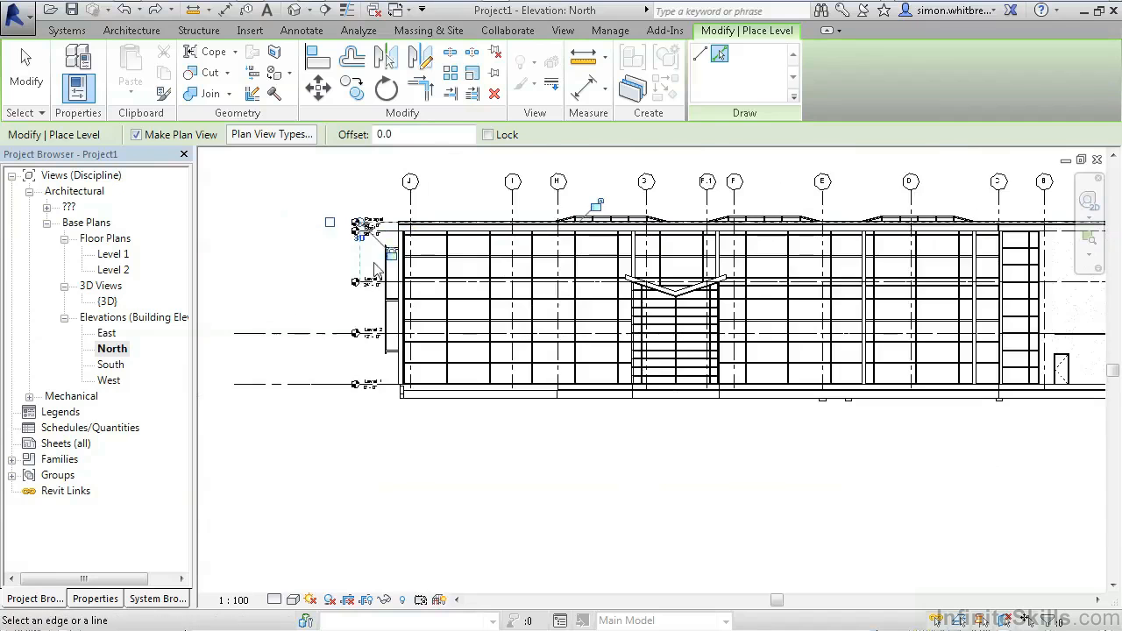
pyautogui.scroll(-2, 375, 268)
pyautogui.press('Escape')
pyautogui.press('Escape')
# Step: Extend the head ends of the three new upper levels to line up with the Level 1 and Level 2 heads
pyautogui.scroll(4, 881, 270)
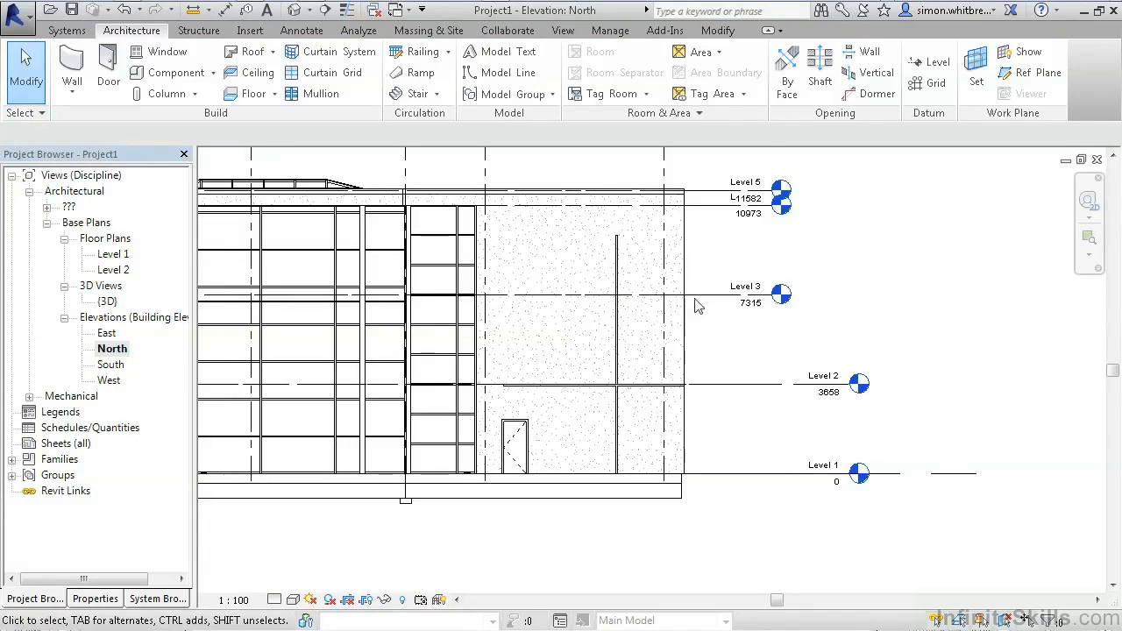
pyautogui.click(709, 302)
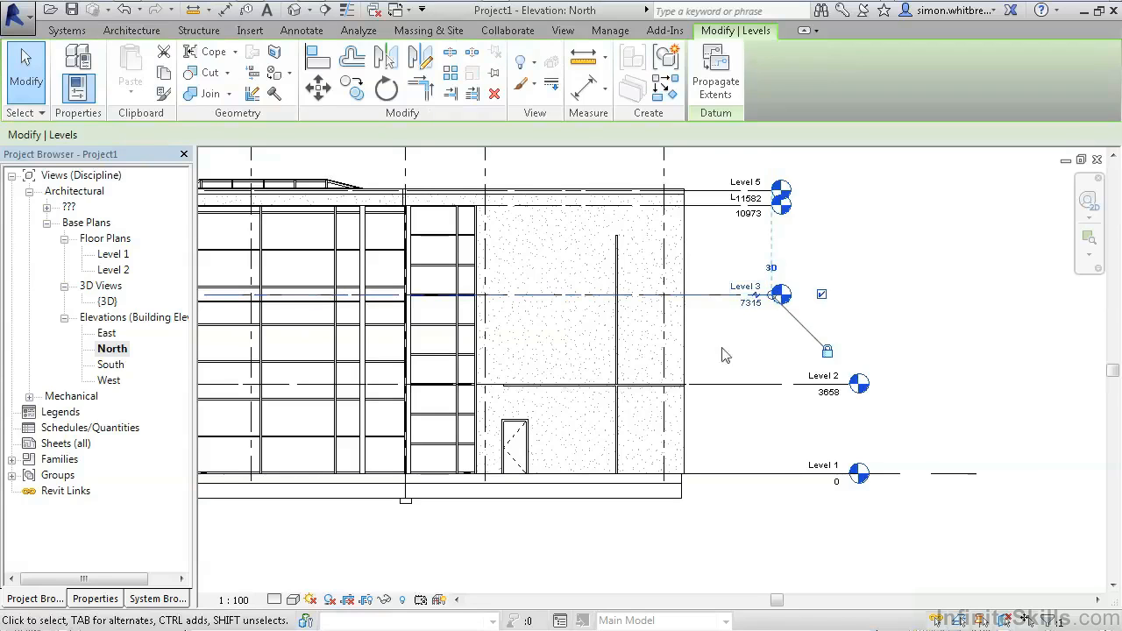
pyautogui.moveTo(772, 299); pyautogui.dragTo(858, 296)
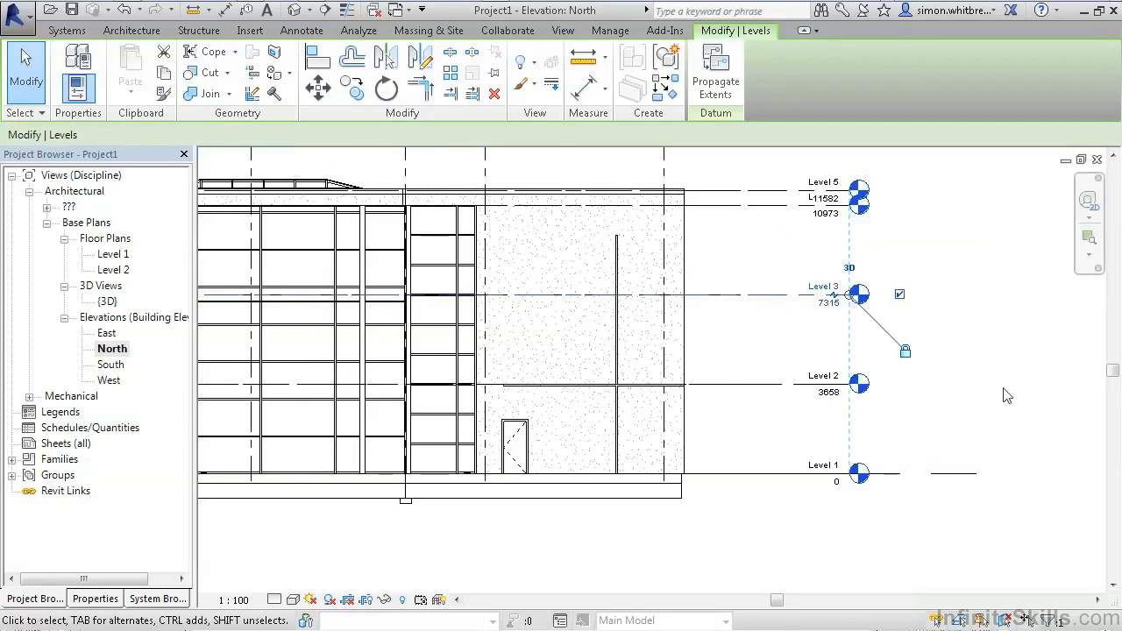
pyautogui.scroll(-1, 1007, 396)
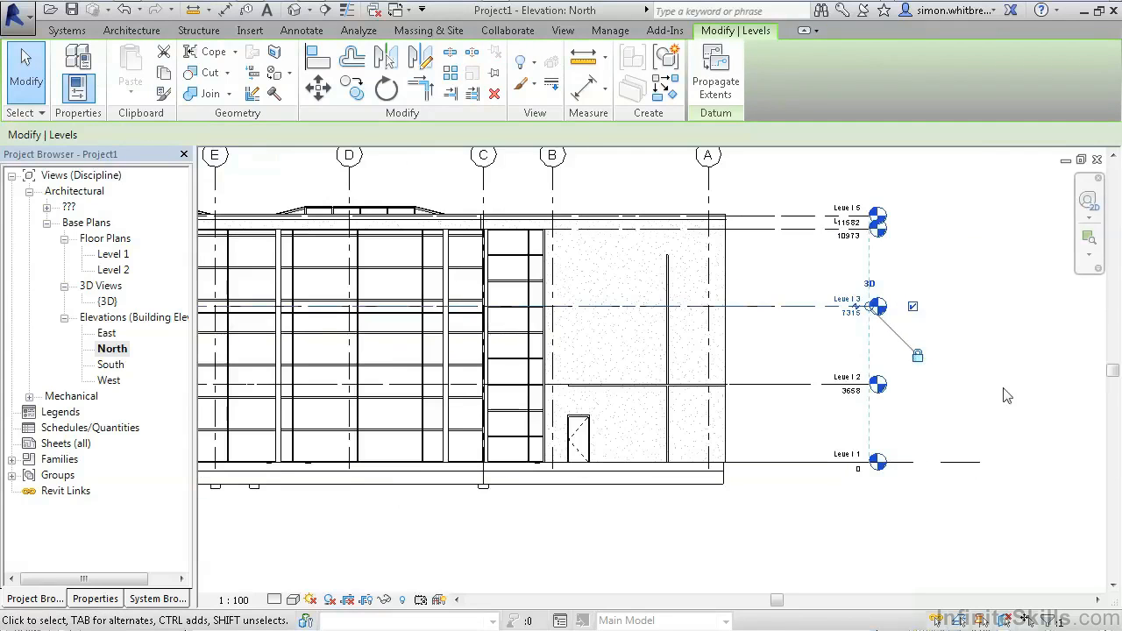
pyautogui.click(811, 282)
# Step: Rename Level 4 to Roof, including its corresponding views
pyautogui.scroll(5, 806, 273)
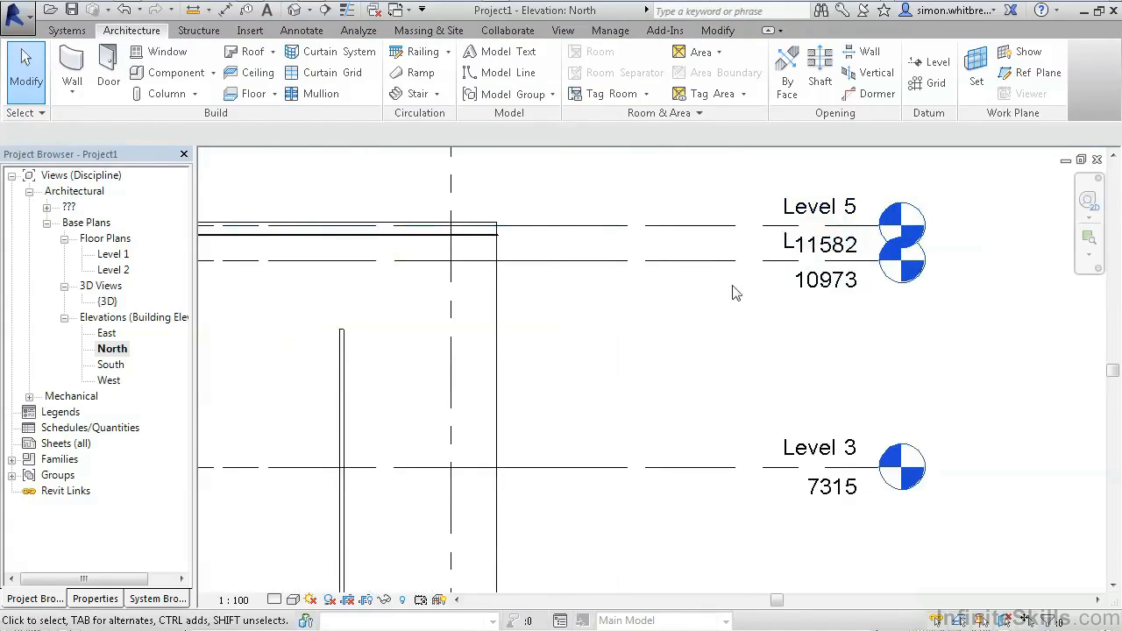
pyautogui.click(717, 259)
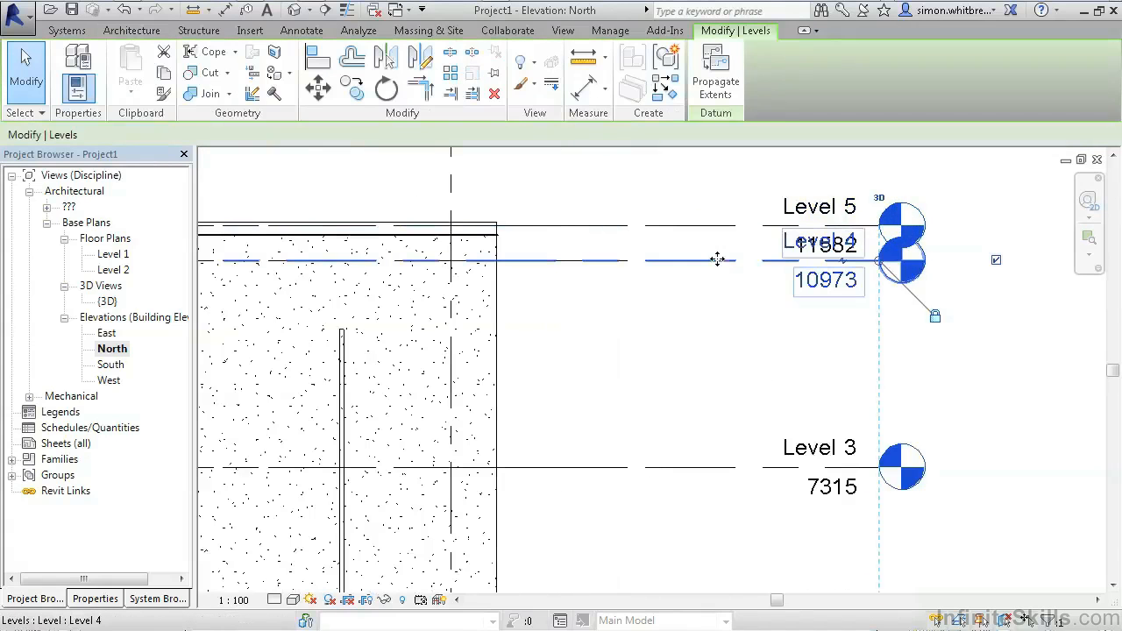
pyautogui.click(808, 247)
pyautogui.write('R')
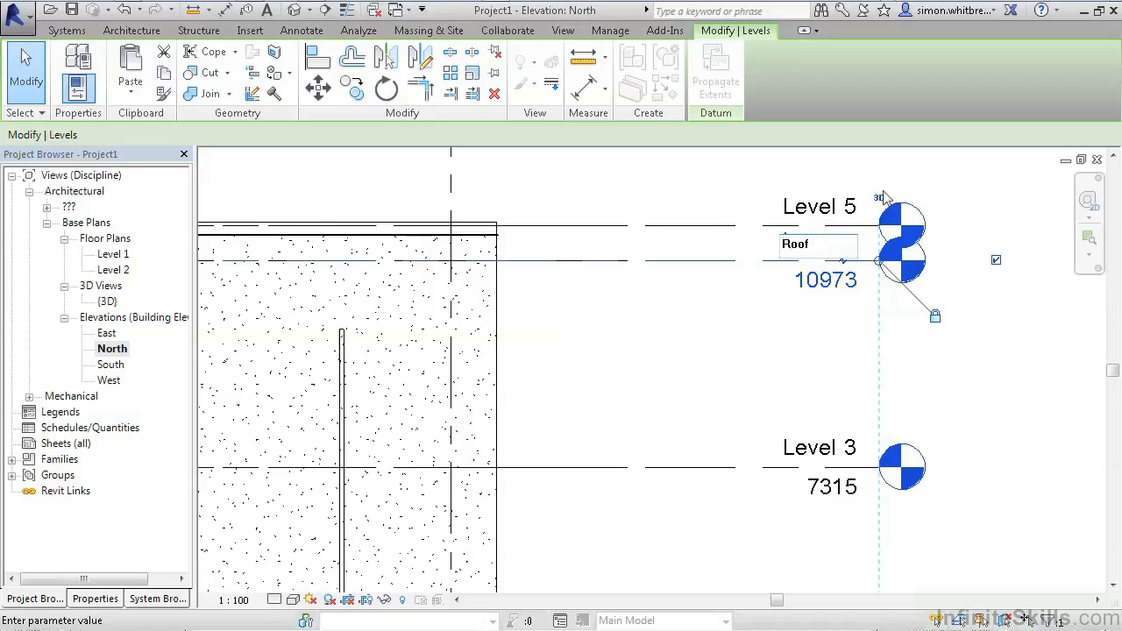
pyautogui.write('oof')
pyautogui.press('Return')
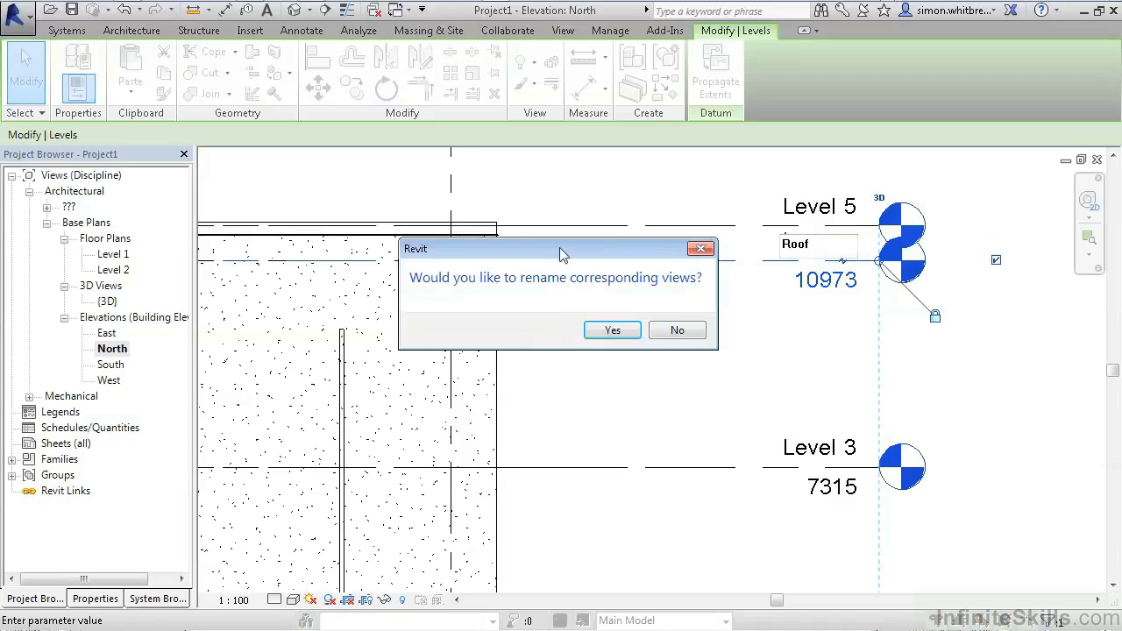
pyautogui.click(596, 333)
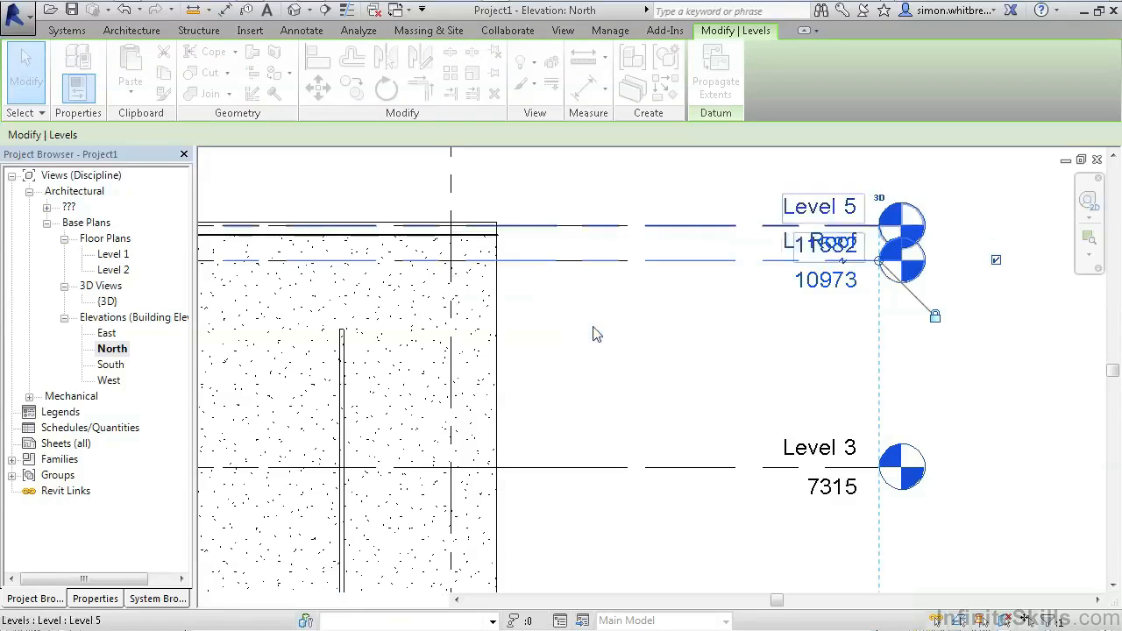
# Step: Rename Level 5 to Parapet, including its corresponding views
pyautogui.click(815, 213)
pyautogui.write('Parapet')
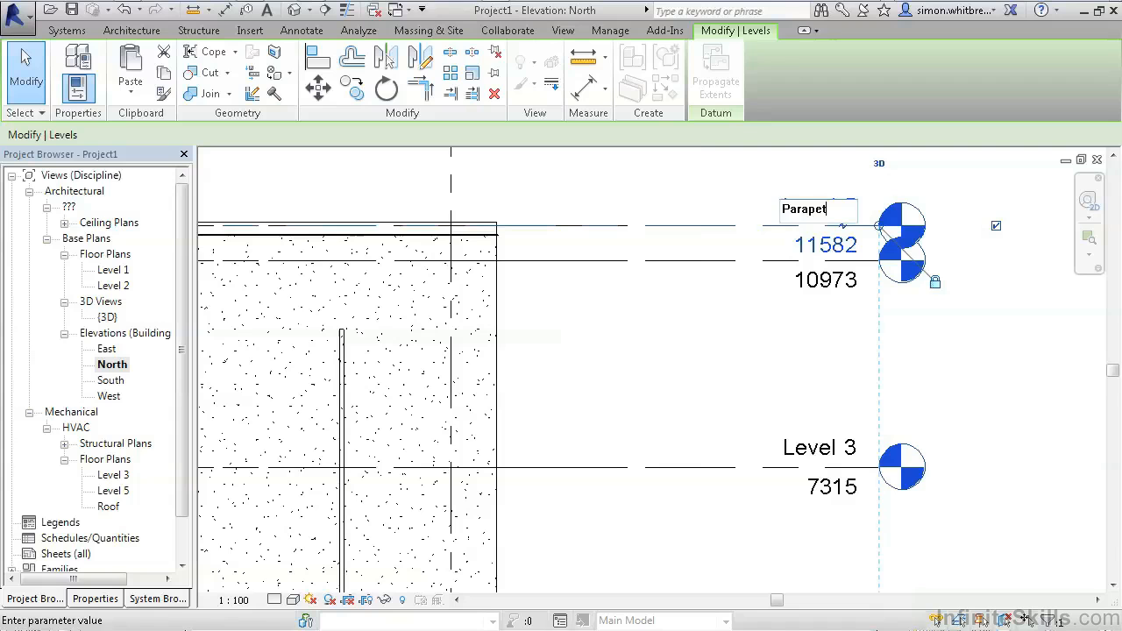
pyautogui.press('Return')
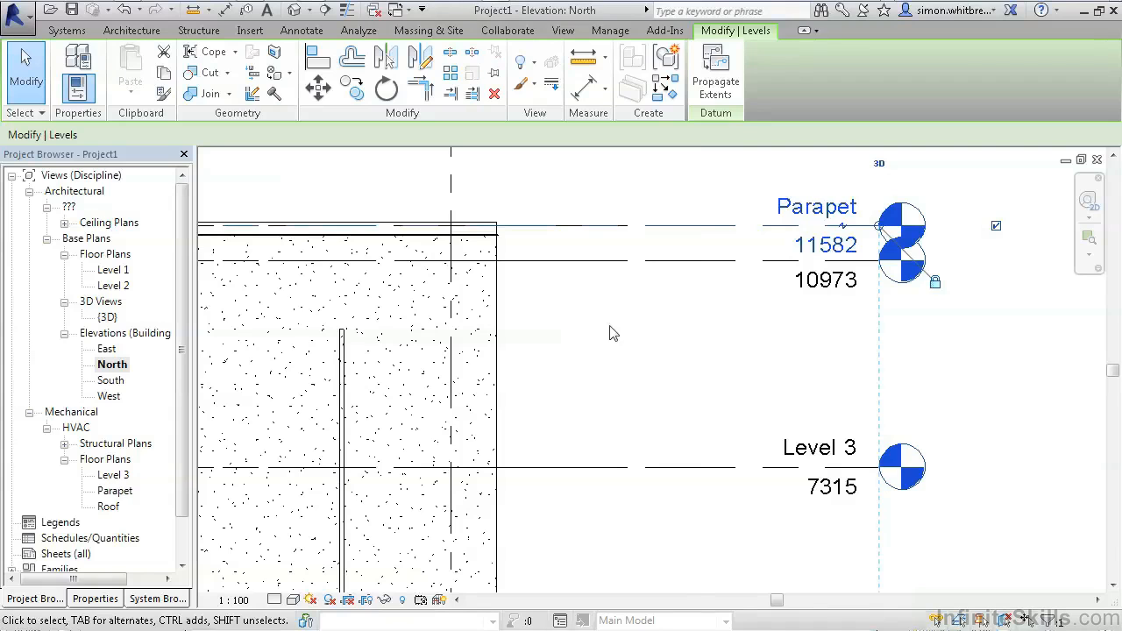
# Step: Apply the Architectural Plan view template to the Level 3, Parapet and Roof floor plans together
pyautogui.click(111, 475)
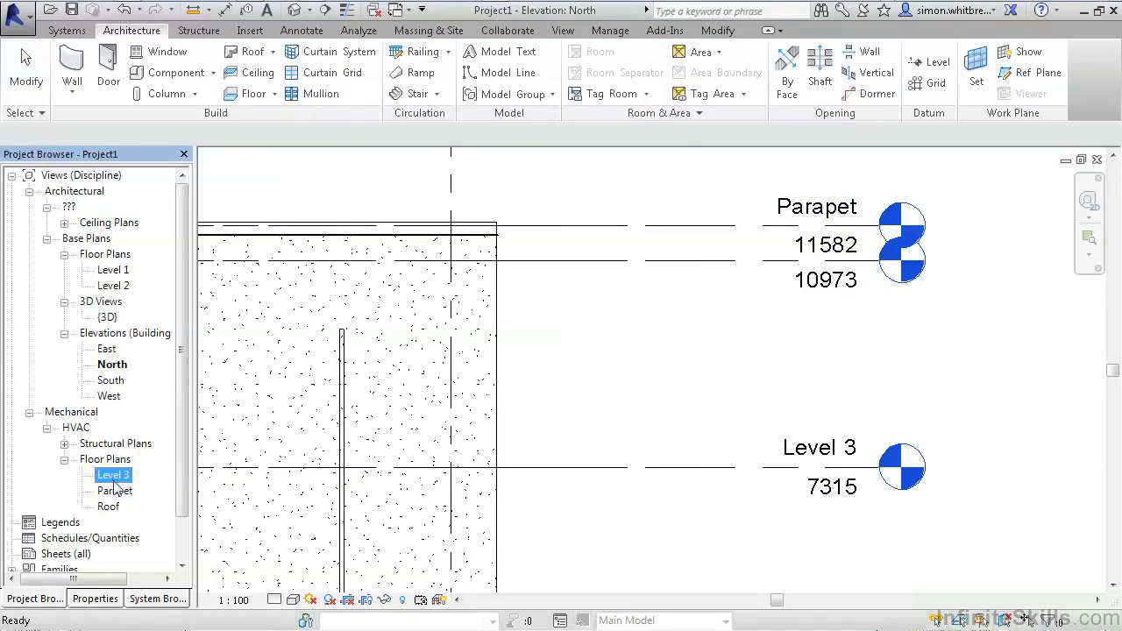
pyautogui.keyDown('ctrl'); pyautogui.click(112, 492); pyautogui.keyUp('ctrl')
pyautogui.keyDown('ctrl'); pyautogui.click(110, 507); pyautogui.keyUp('ctrl')
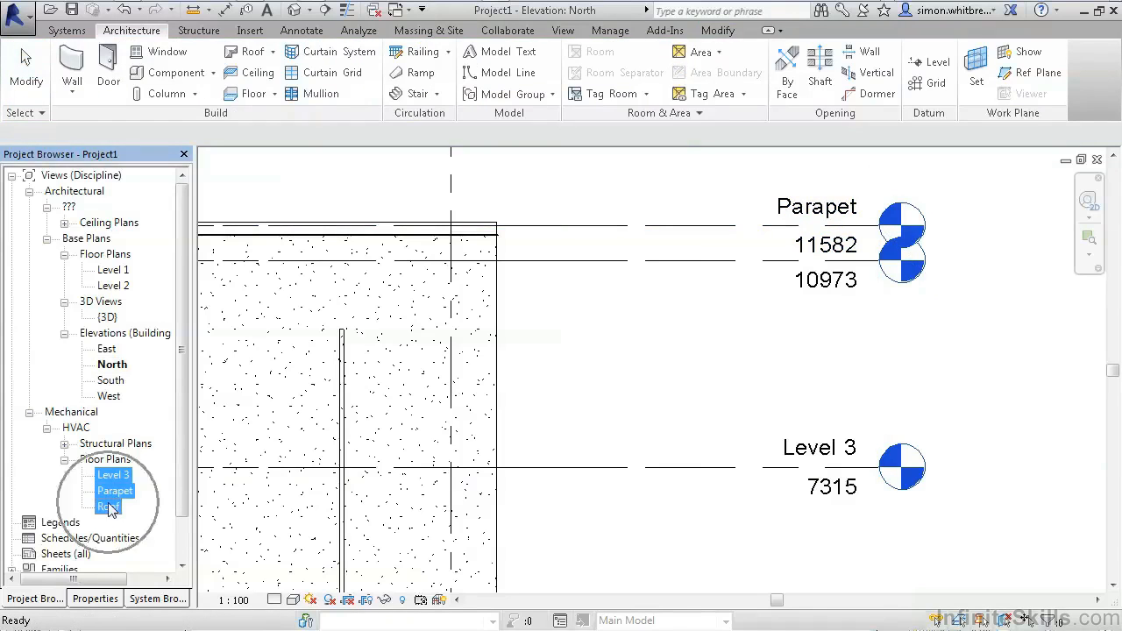
pyautogui.click(93, 598)
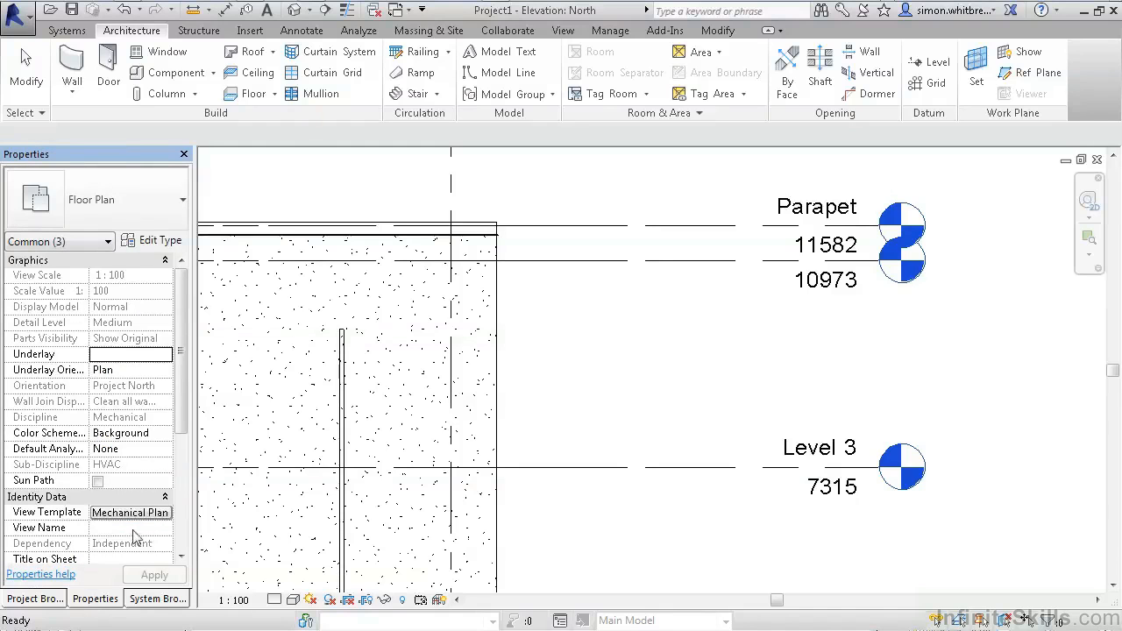
pyautogui.click(164, 515)
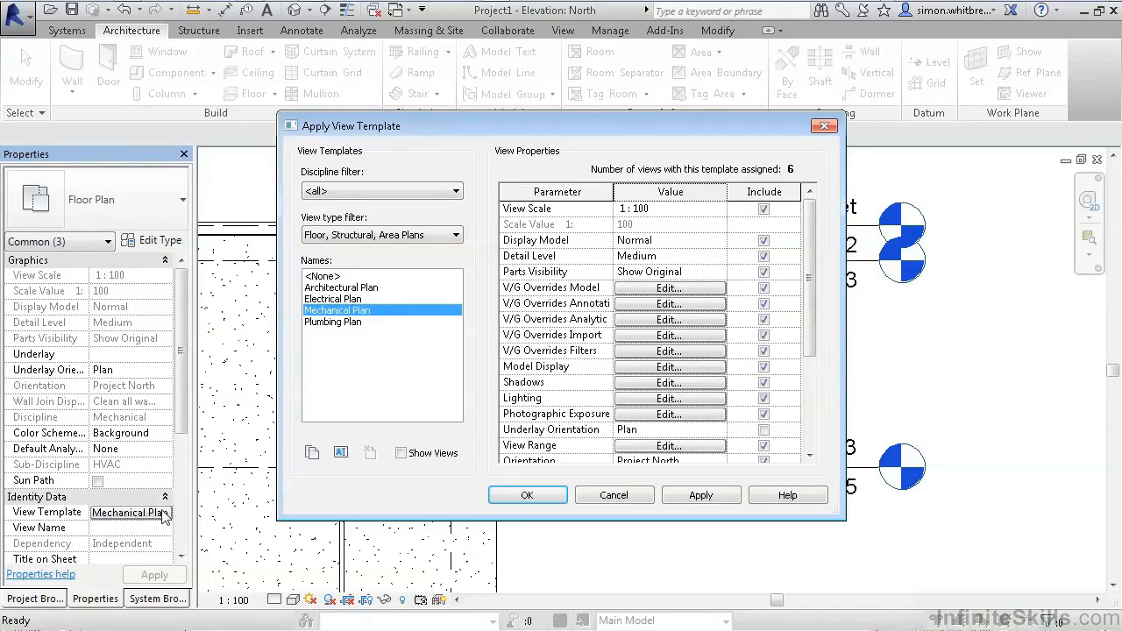
pyautogui.click(364, 290)
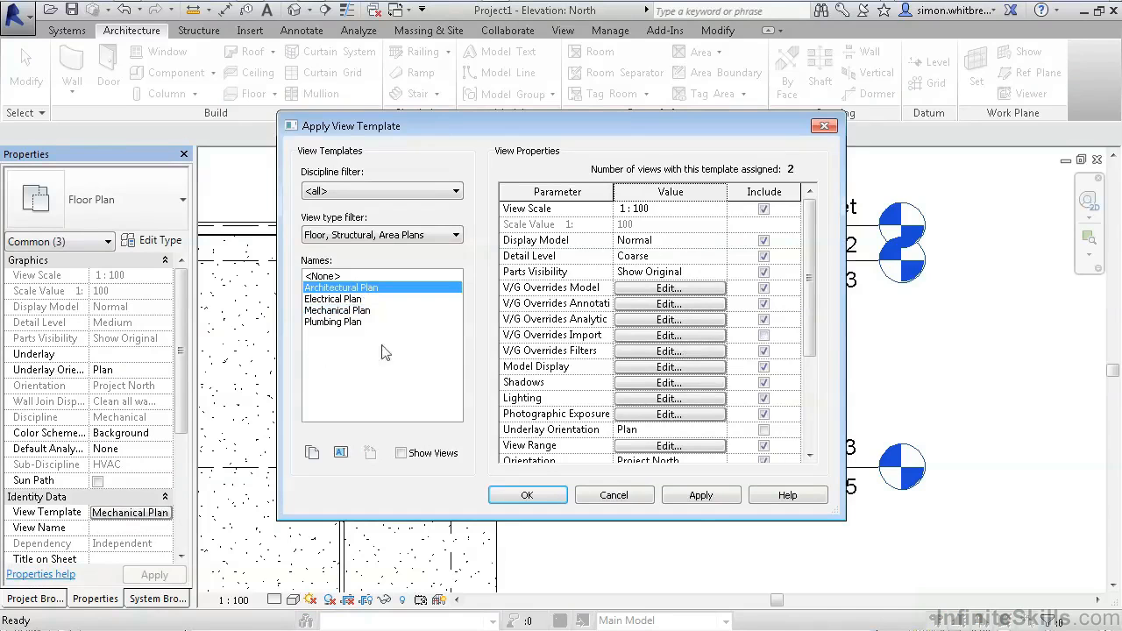
pyautogui.moveTo(810, 279); pyautogui.dragTo(831, 438)
pyautogui.click(700, 498)
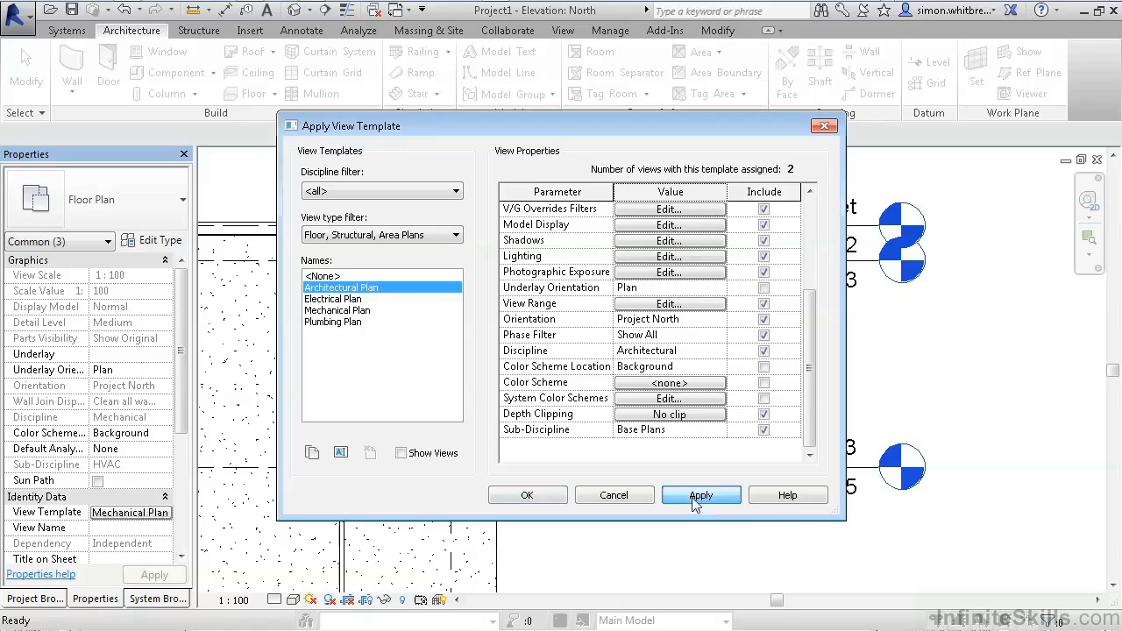
pyautogui.click(523, 497)
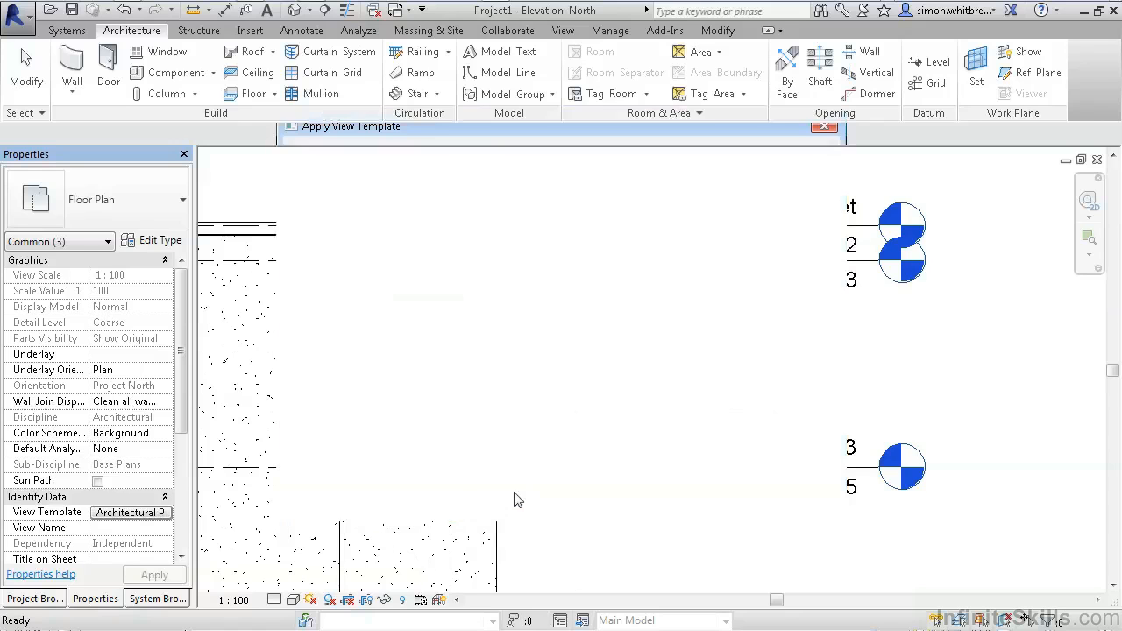
# Step: Open the Level 2 floor plan, identify the faint background drawing by selecting it, and display the plan's view properties
pyautogui.click(32, 600)
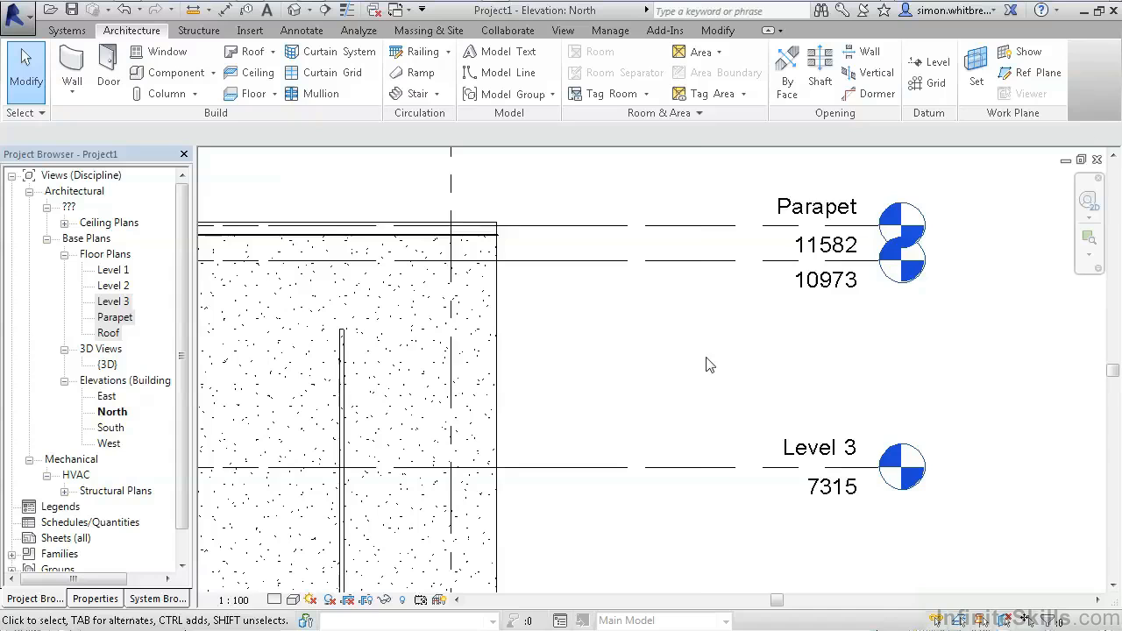
pyautogui.doubleClick(113, 286)
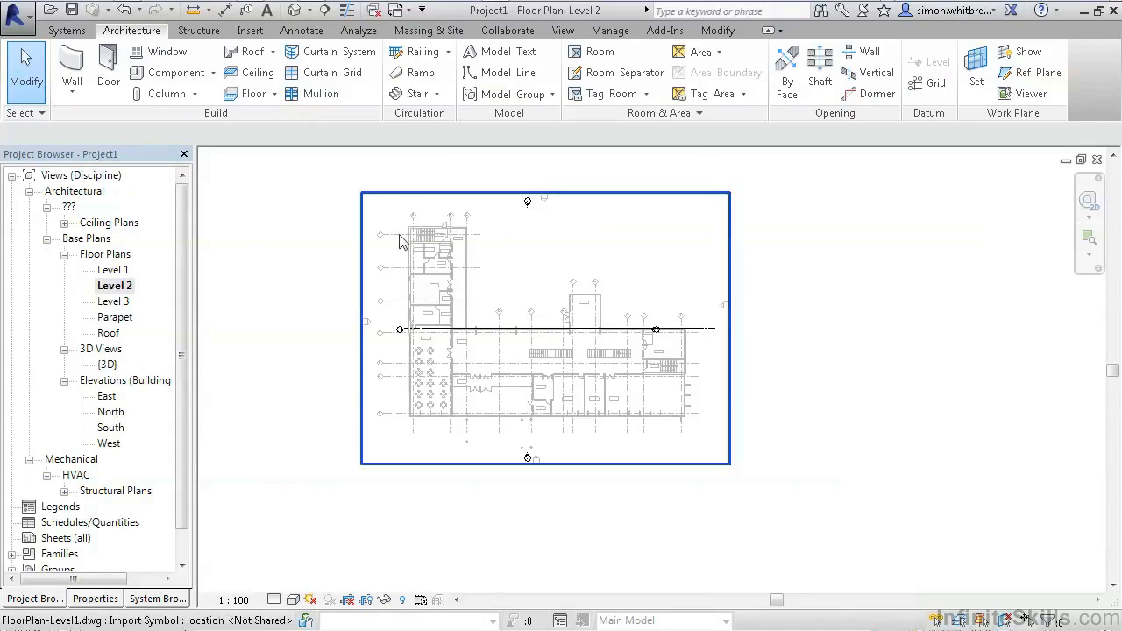
pyautogui.click(416, 286)
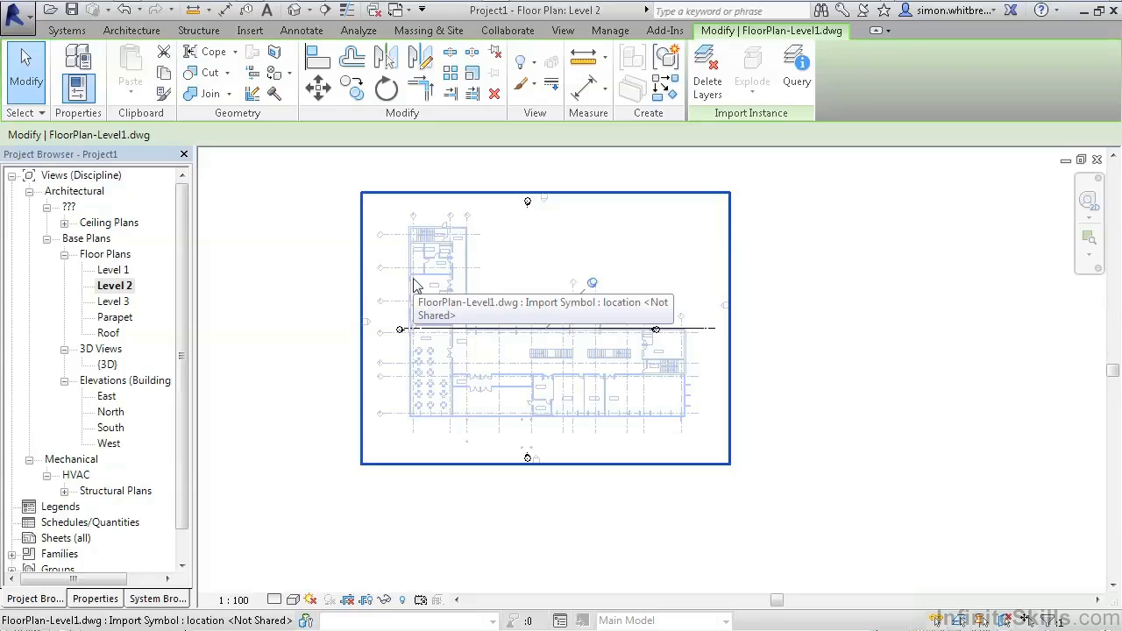
pyautogui.click(416, 529)
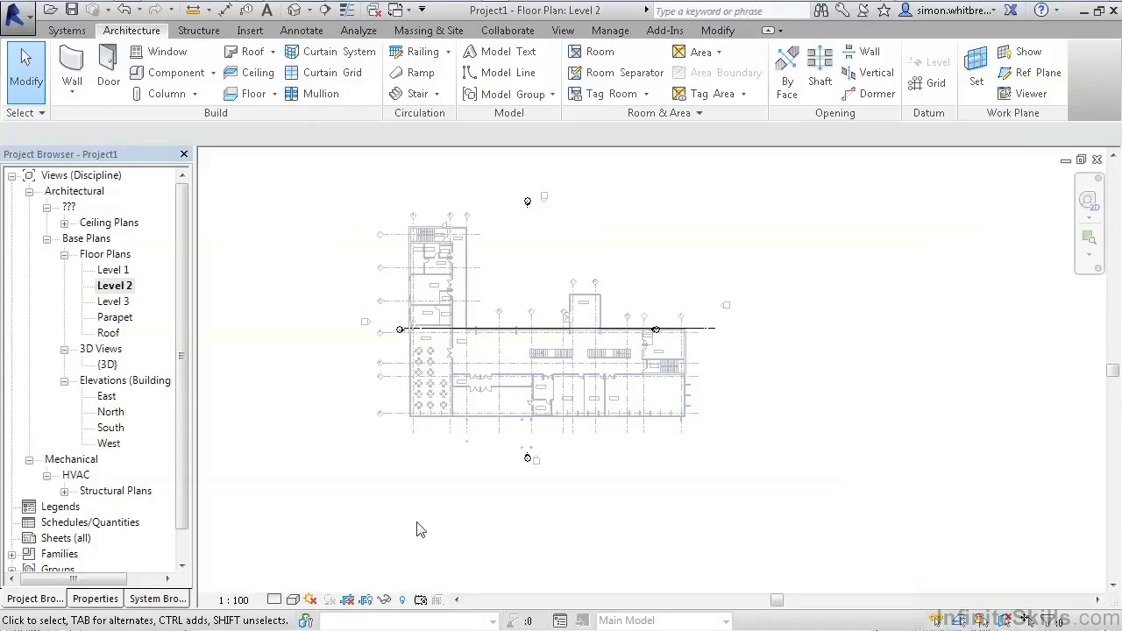
pyautogui.click(96, 599)
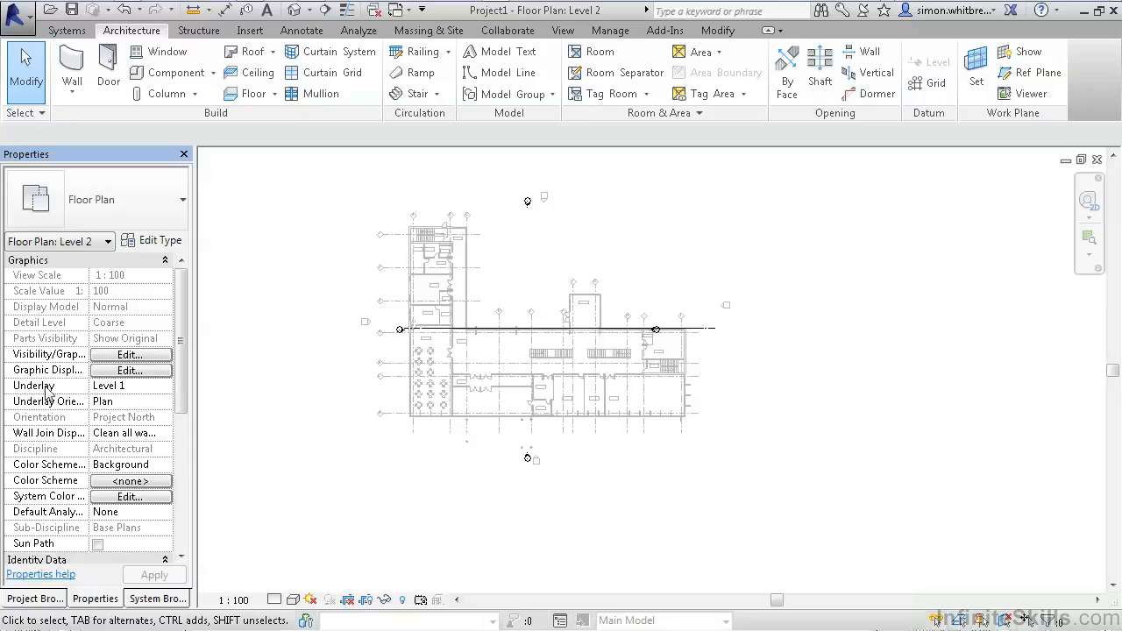
# Step: Try the Level 2 floor plan with its underlay set to None, and restore the underlay to Level 1
pyautogui.click(166, 392)
pyautogui.click(167, 392)
pyautogui.click(104, 402)
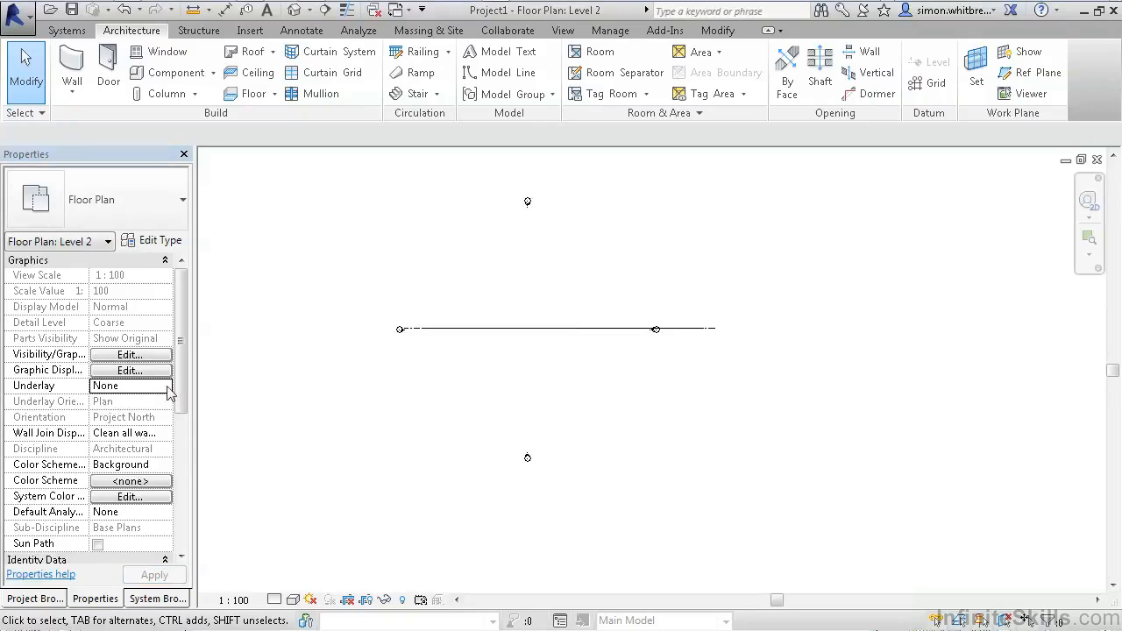
pyautogui.click(166, 392)
pyautogui.click(112, 415)
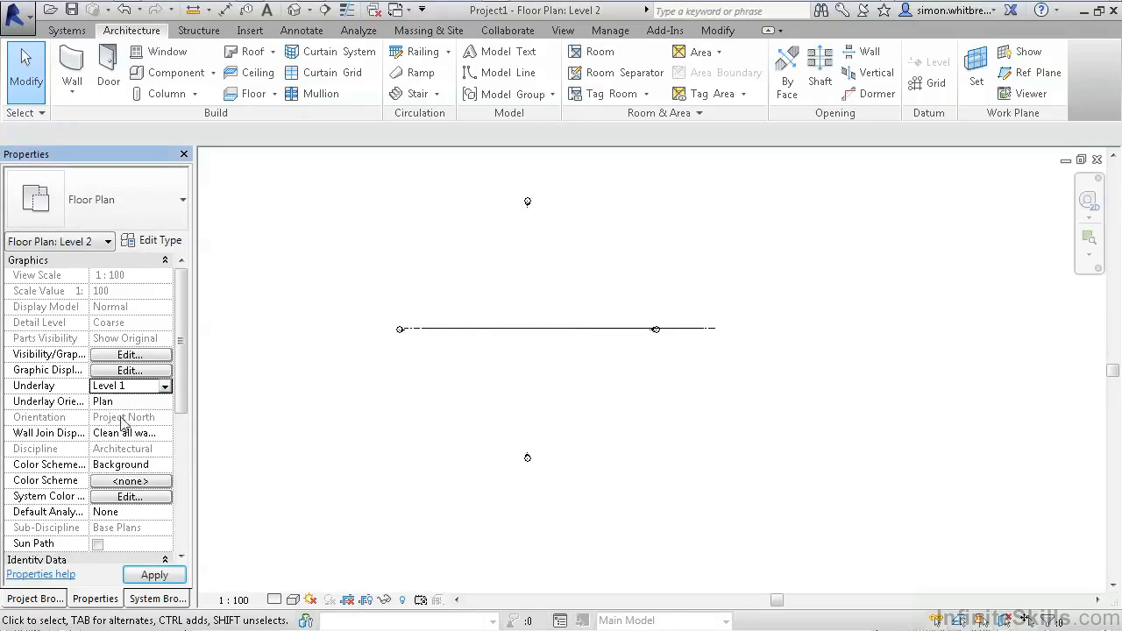
# Step: Link FloorPlan-Level2.dwg into the Level 2 floor plan with Auto - Origin to Origin positioning, placed at Level 2
pyautogui.click(256, 32)
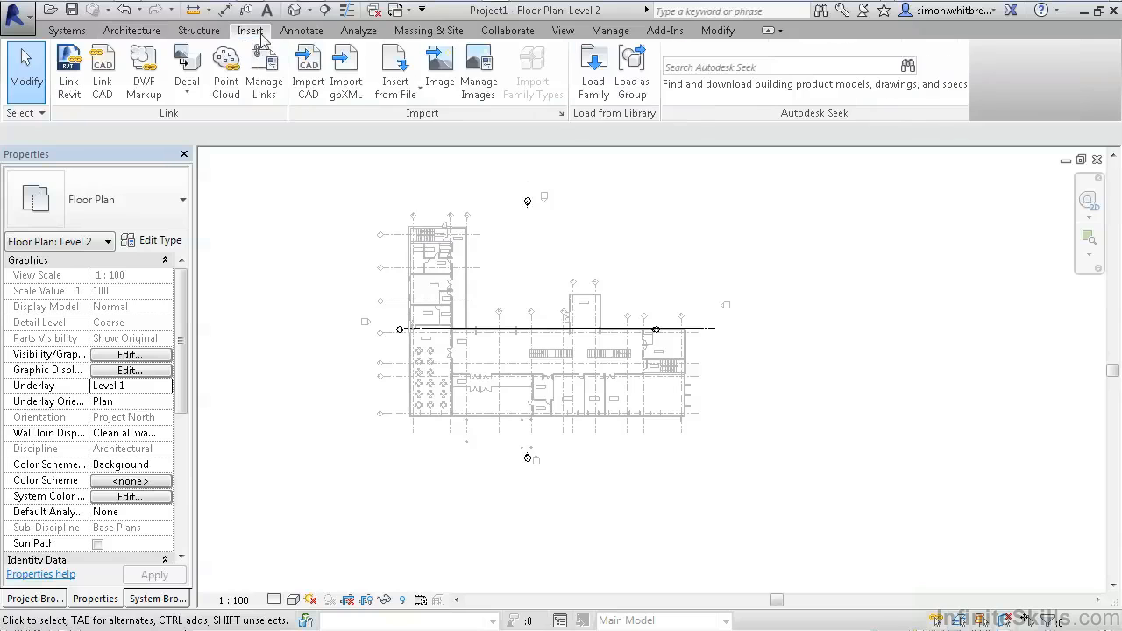
pyautogui.click(102, 80)
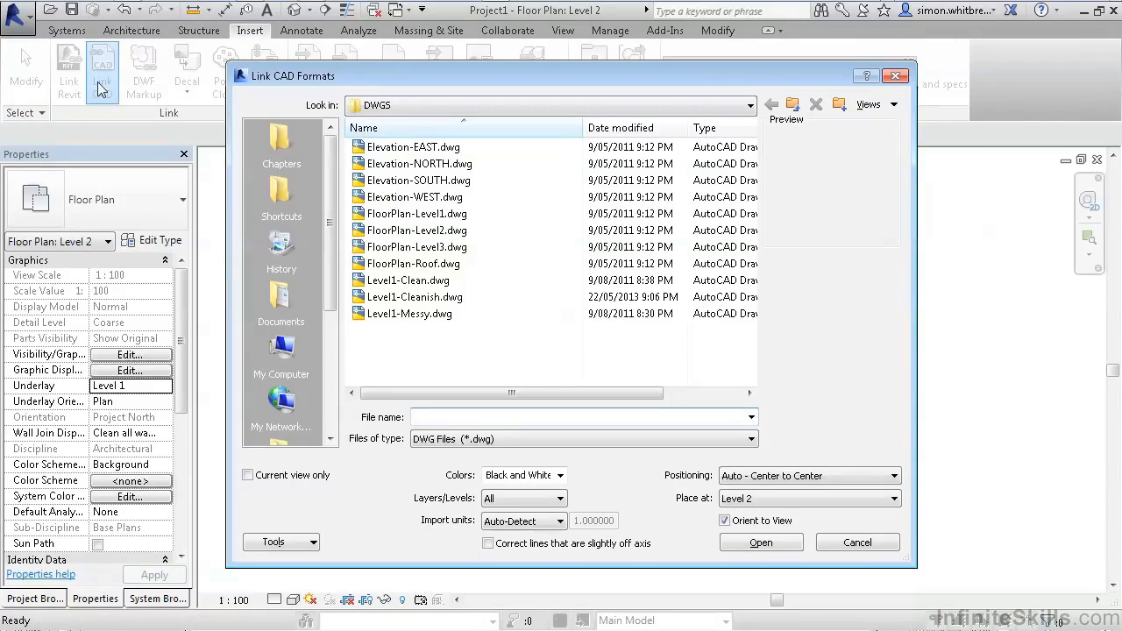
pyautogui.click(410, 234)
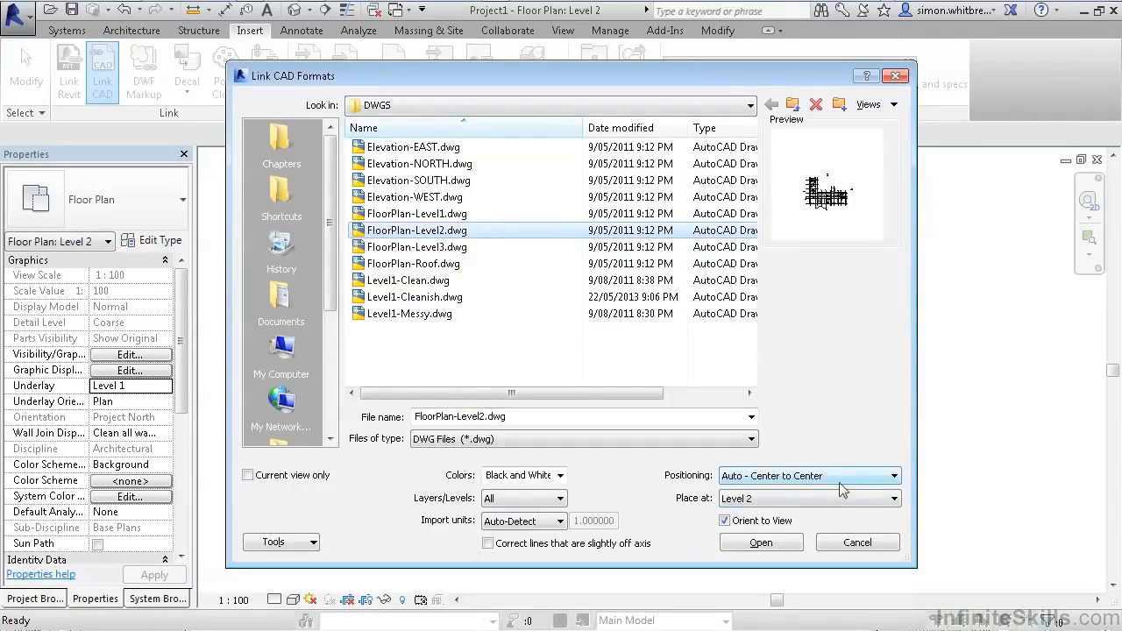
pyautogui.click(872, 476)
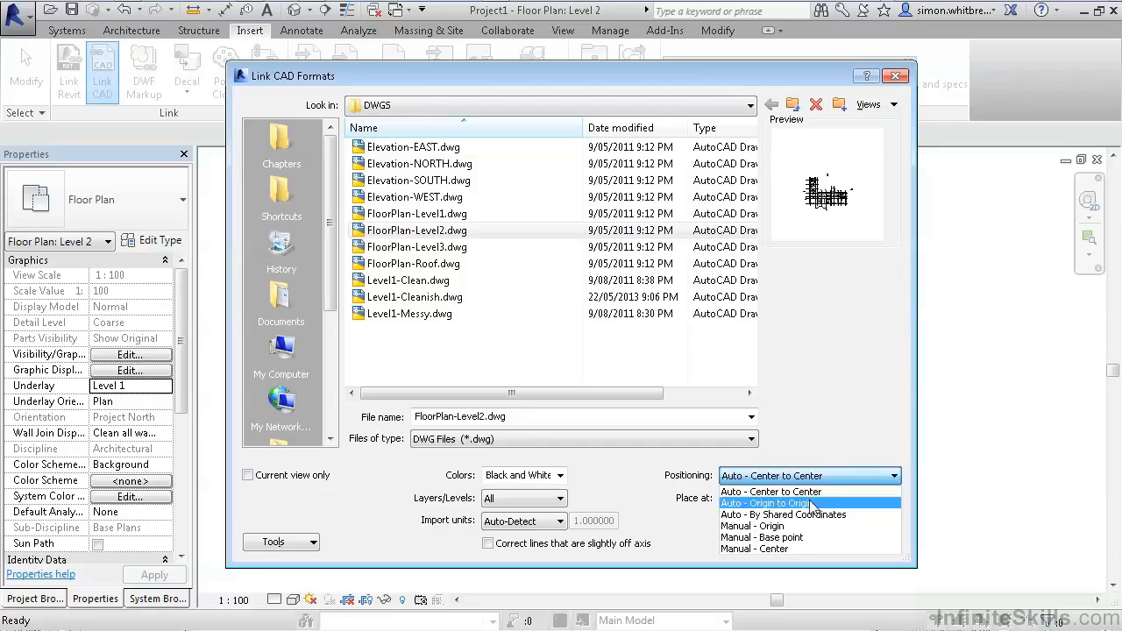
pyautogui.click(813, 504)
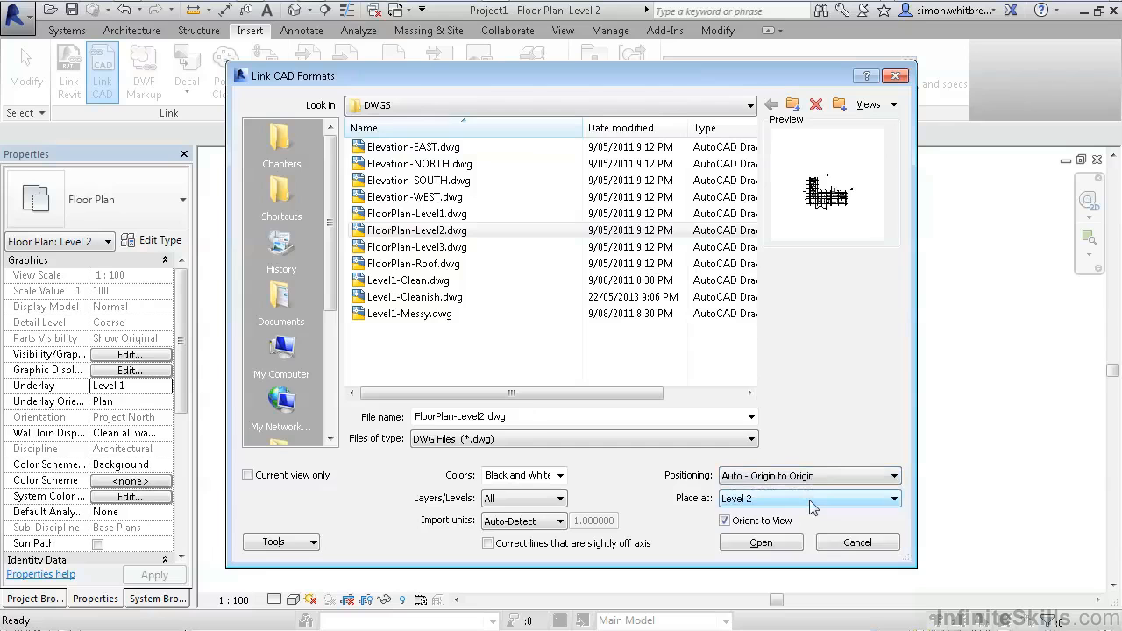
pyautogui.click(762, 543)
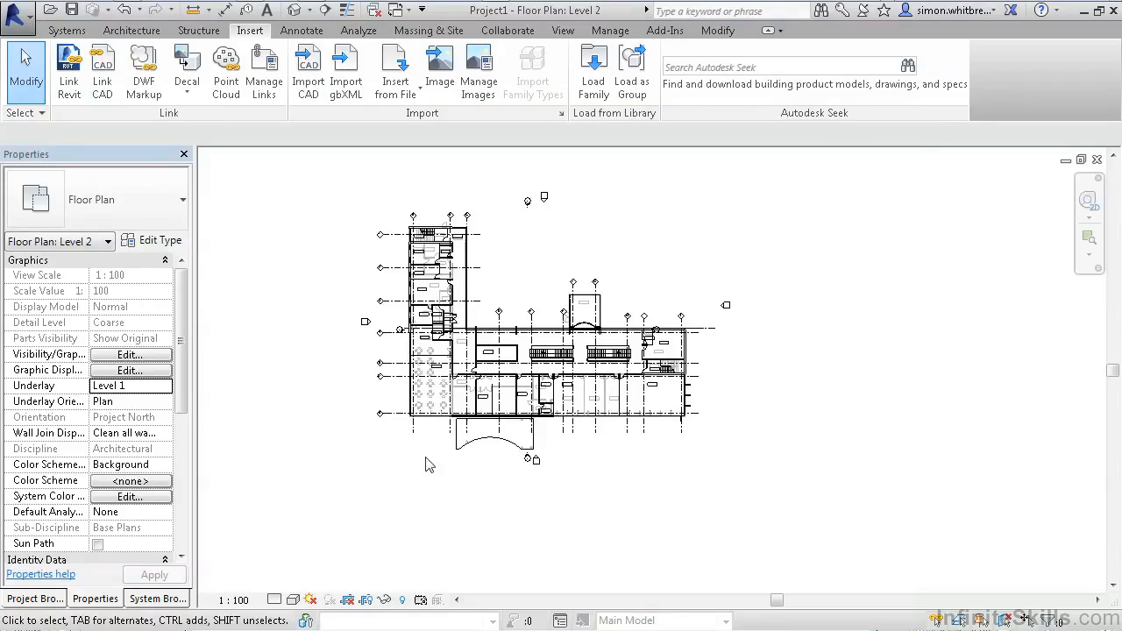
pyautogui.scroll(2, 647, 390)
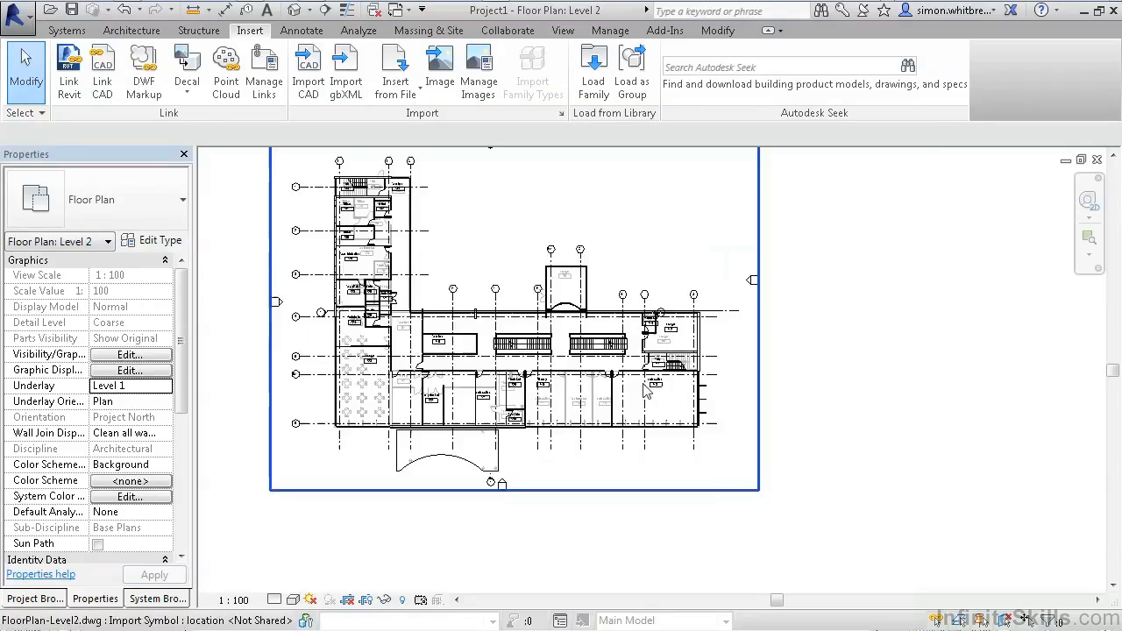
# Step: Link FloorPlan-Level3.dwg into the Level 3 floor plan with Auto - Origin to Origin positioning, placed at Level 3
pyautogui.click(12, 603)
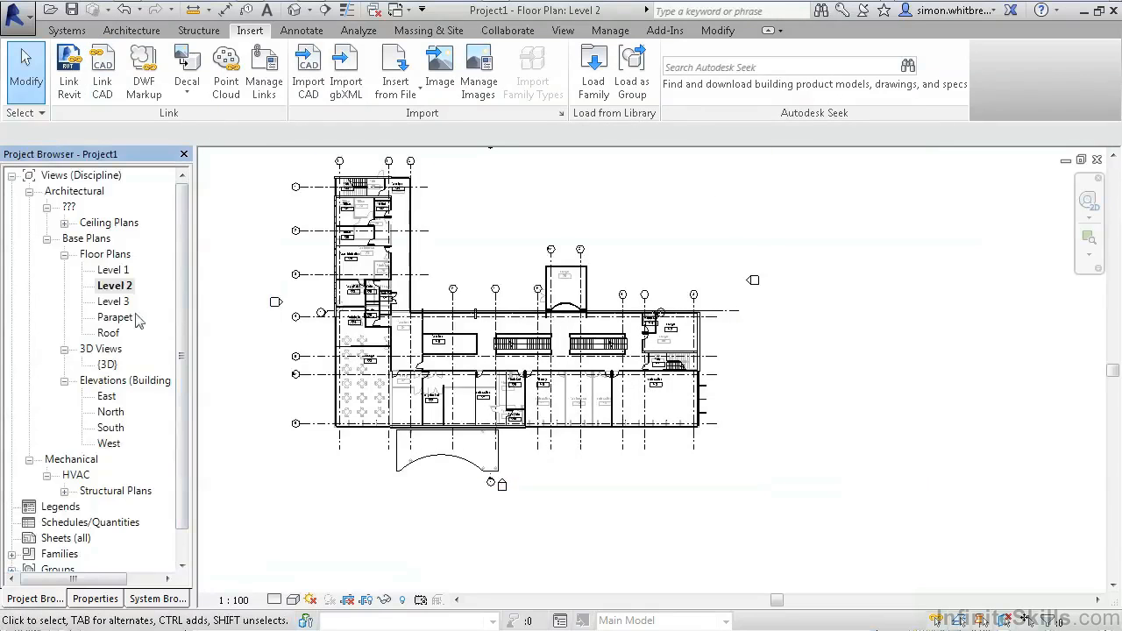
pyautogui.doubleClick(112, 301)
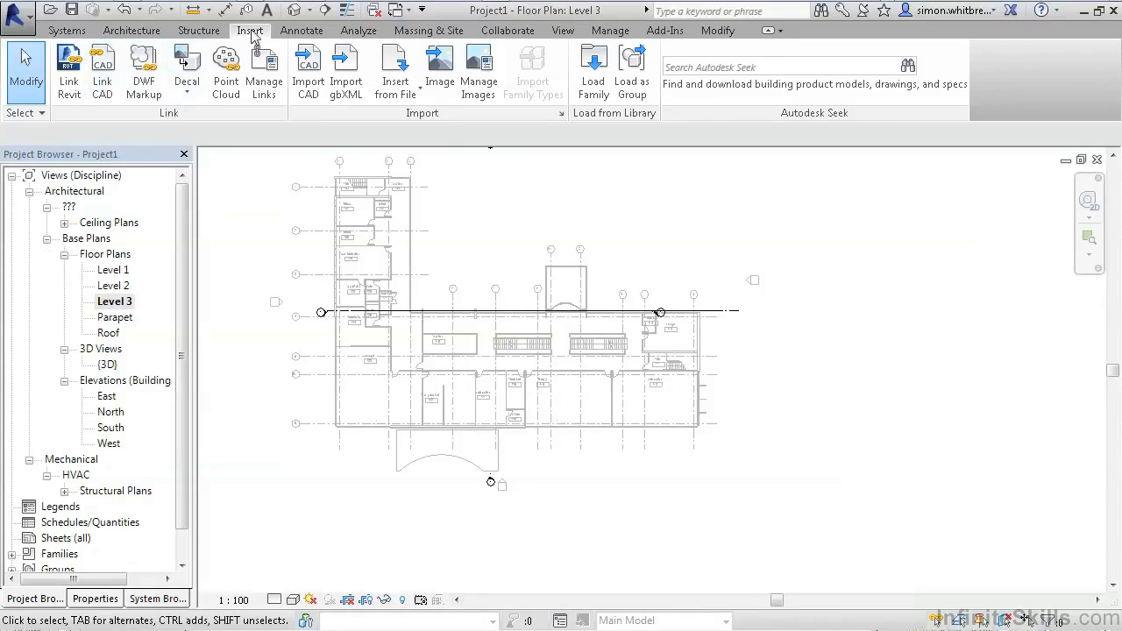
pyautogui.click(106, 93)
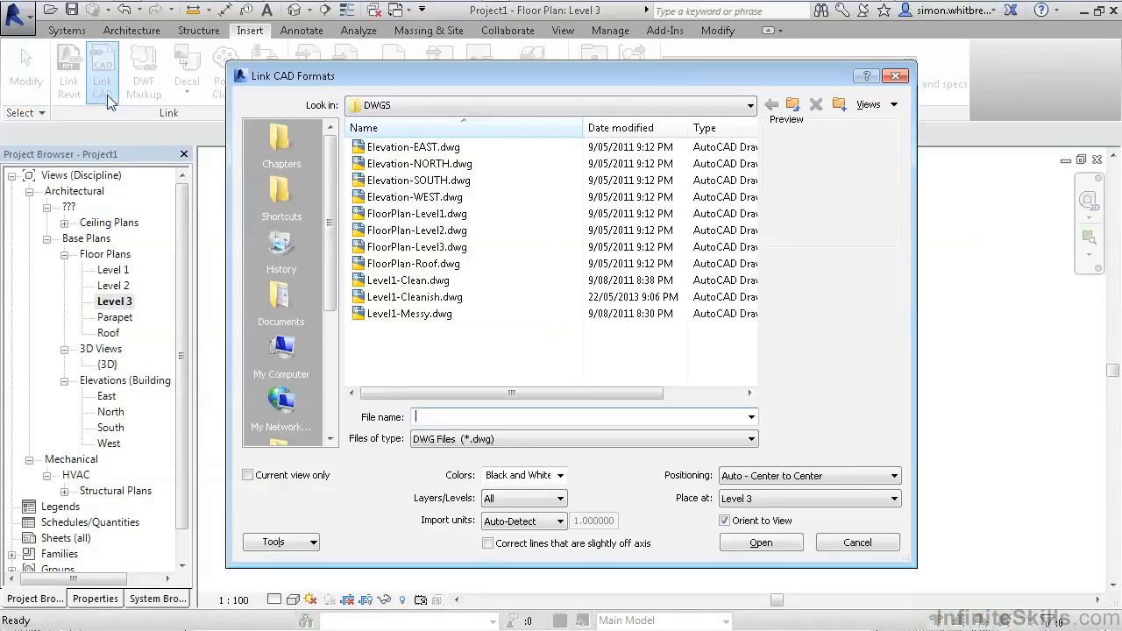
pyautogui.click(429, 247)
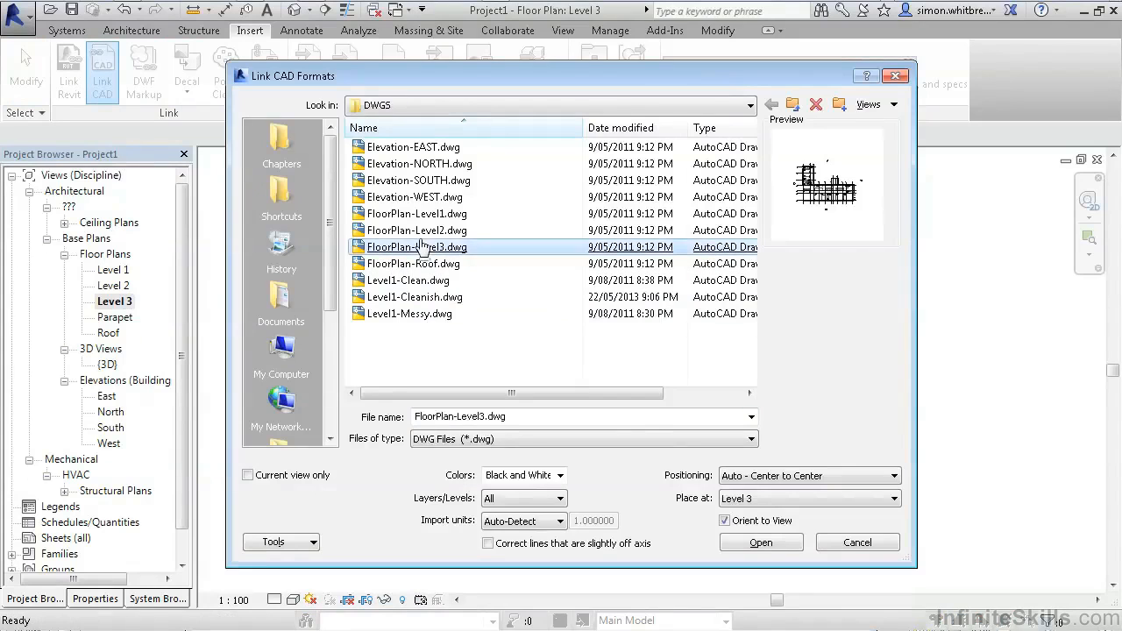
pyautogui.click(828, 474)
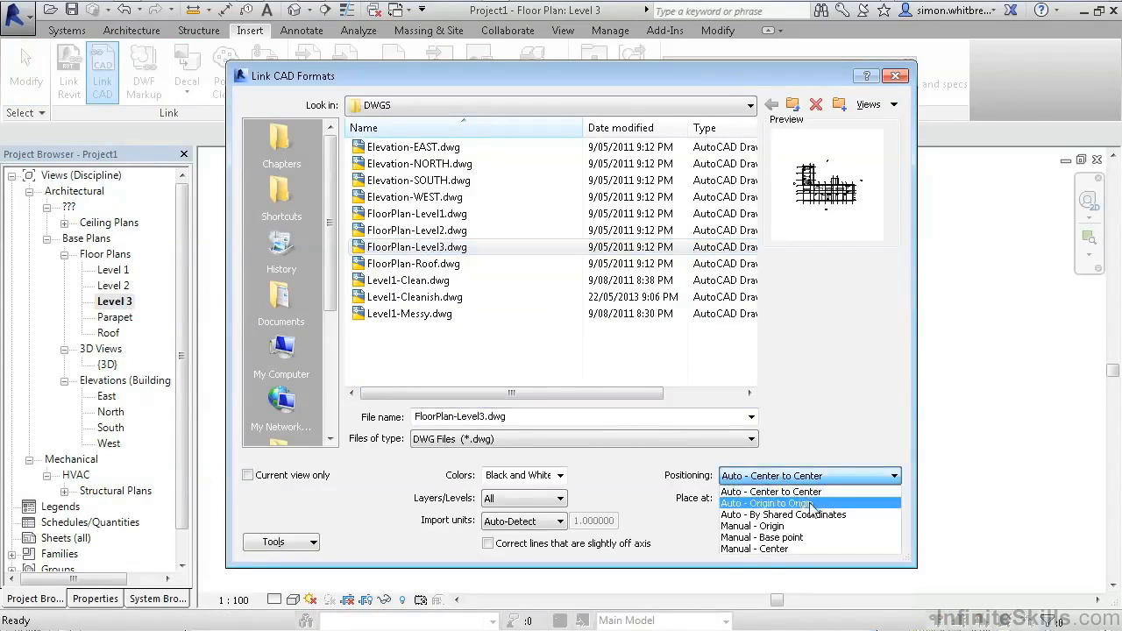
pyautogui.click(814, 509)
pyautogui.click(761, 544)
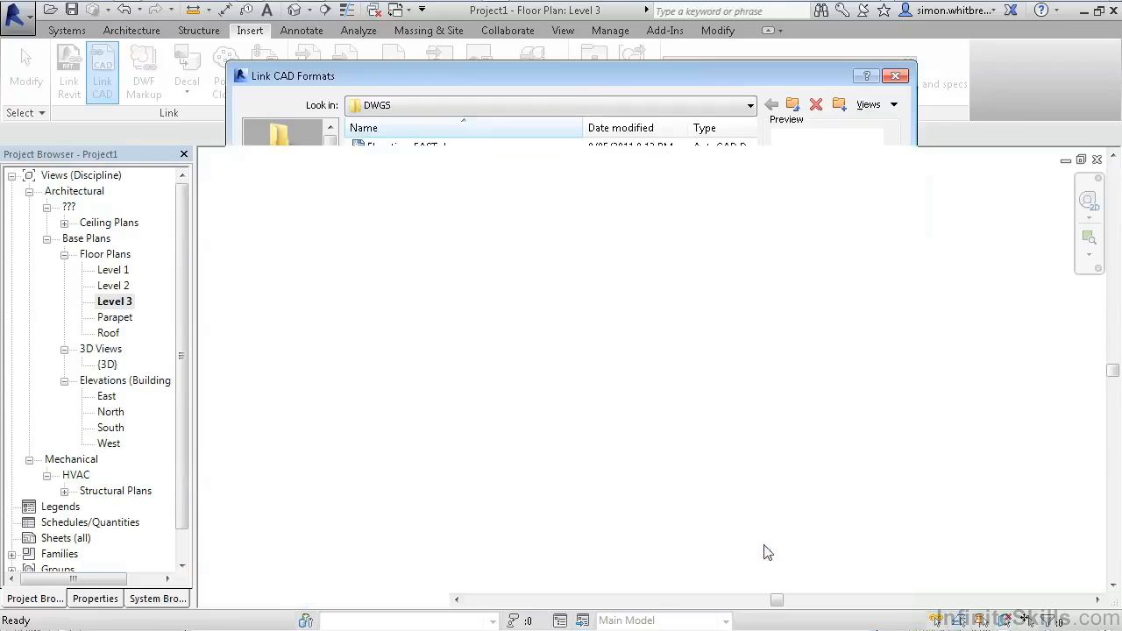
# Step: Link FloorPlan-Roof.dwg into the Roof floor plan with Auto - Origin to Origin positioning, placed at the Roof level
pyautogui.doubleClick(108, 334)
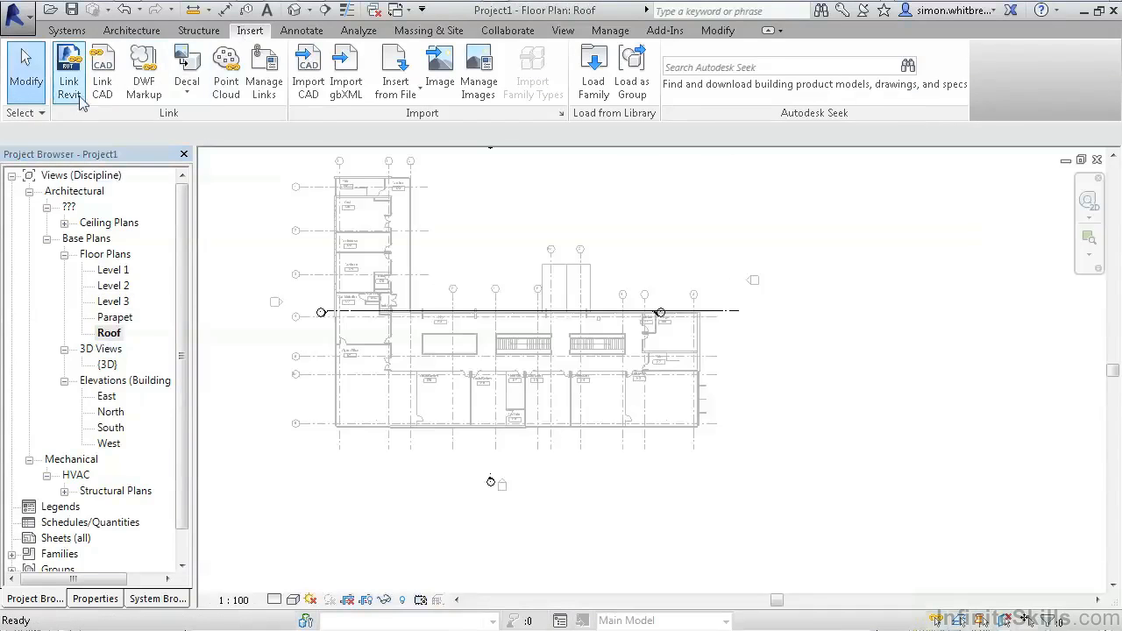
pyautogui.click(103, 87)
pyautogui.click(390, 265)
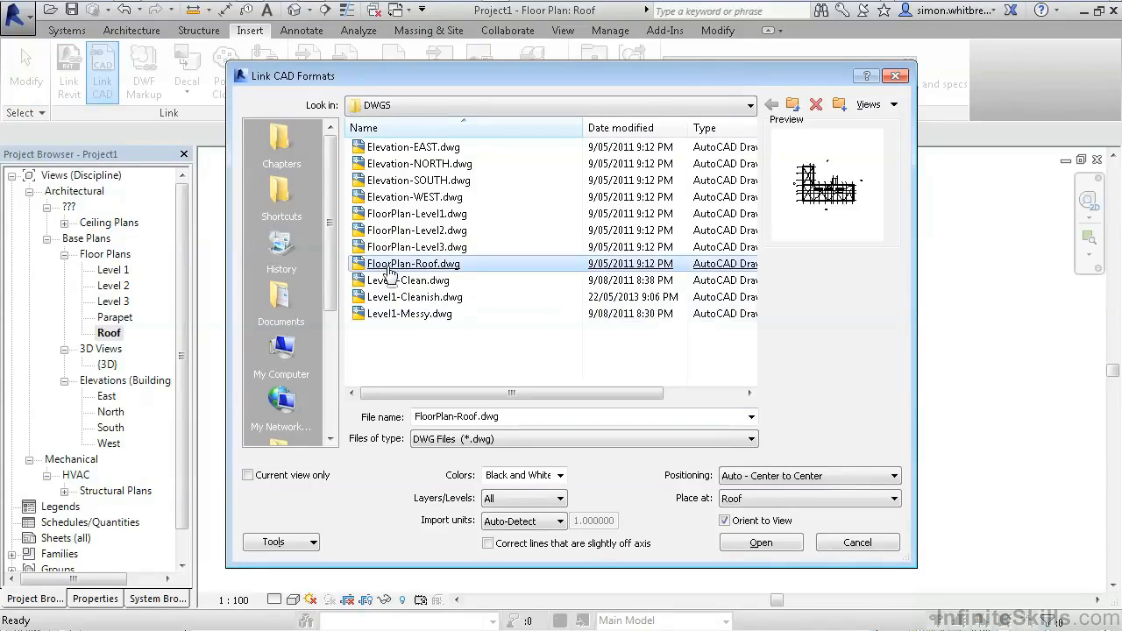
pyautogui.click(784, 478)
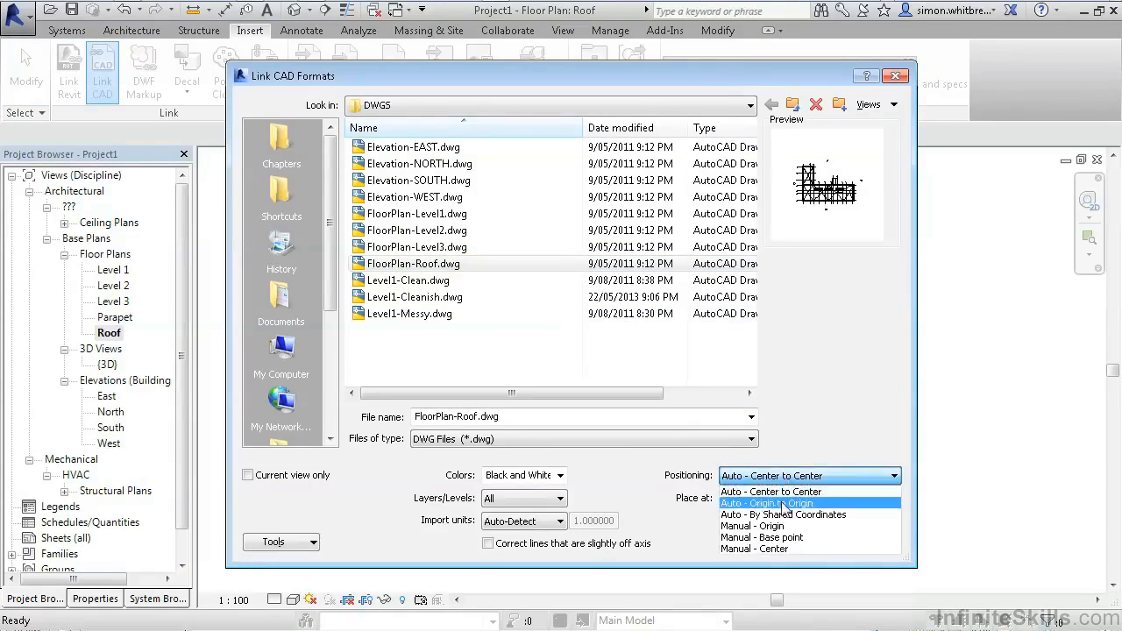
pyautogui.click(784, 504)
pyautogui.click(773, 549)
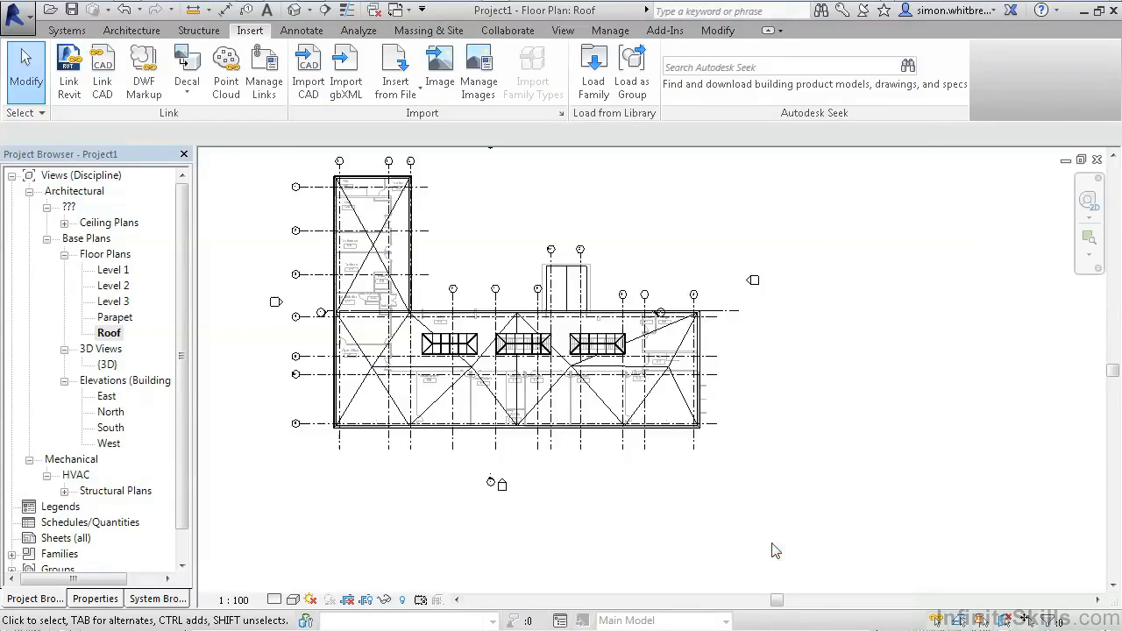
# Step: Open the default 3D view and examine from the side how the linked floor plans stack on their levels
pyautogui.click(294, 11)
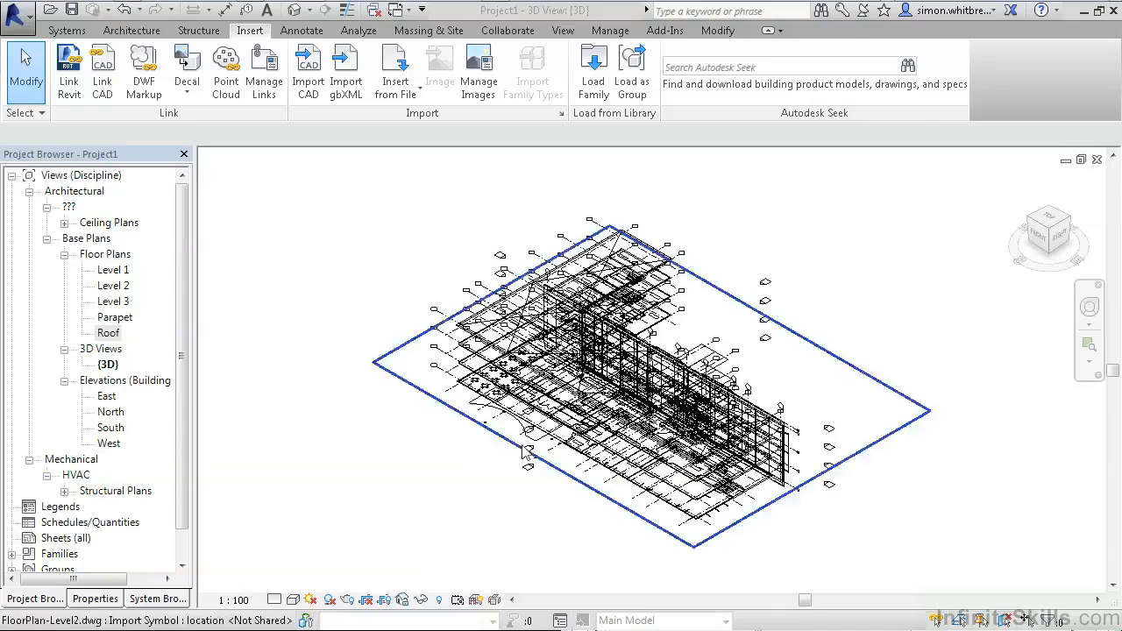
pyautogui.keyDown('shift'); pyautogui.moveTo(749, 516); pyautogui.dragTo(693, 421, button='middle'); pyautogui.keyUp('shift')
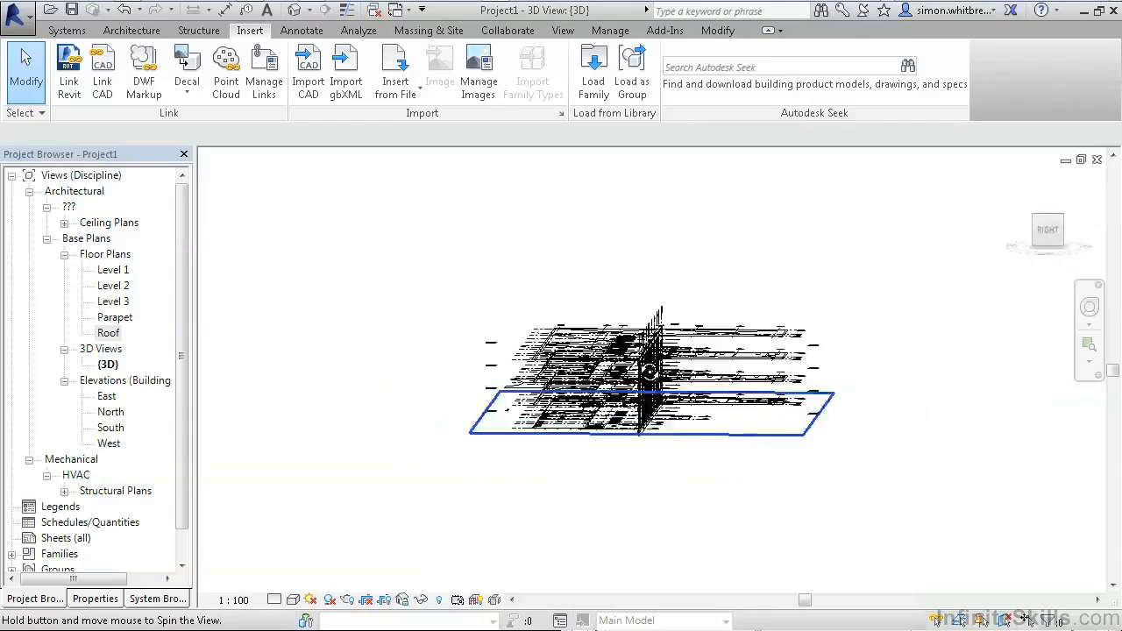